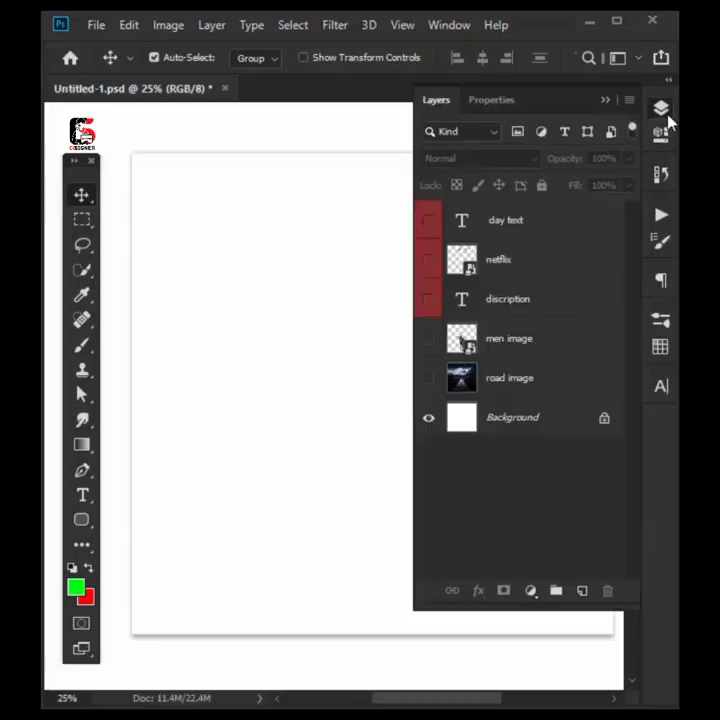
# Show the road photo and darken it with an Exposure layer at -3.46, gamma 0.91.
pyautogui.click(431, 381)
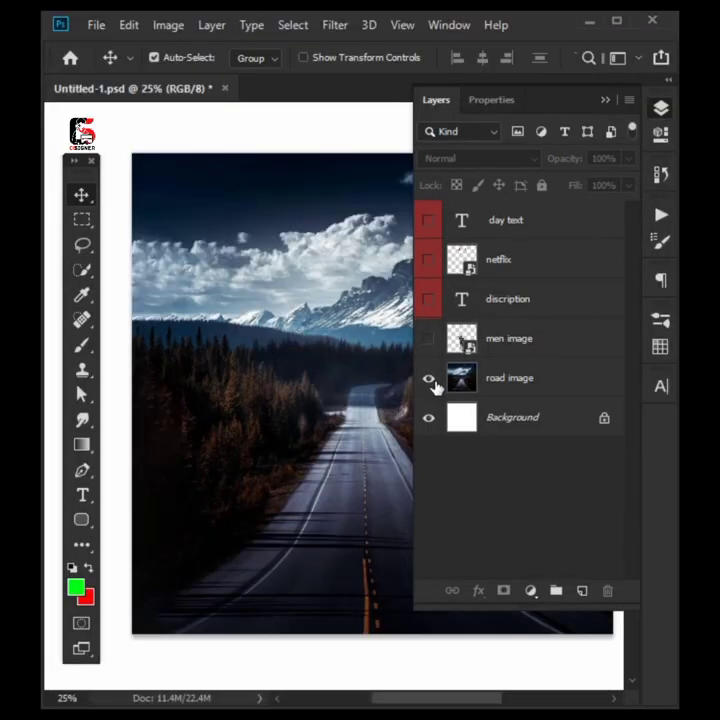
pyautogui.click(527, 381)
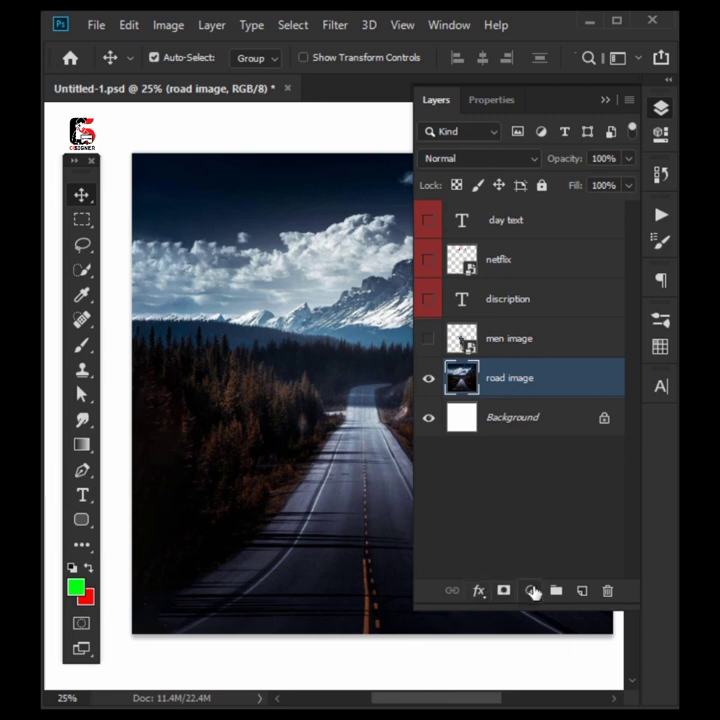
pyautogui.click(532, 591)
pyautogui.click(614, 362)
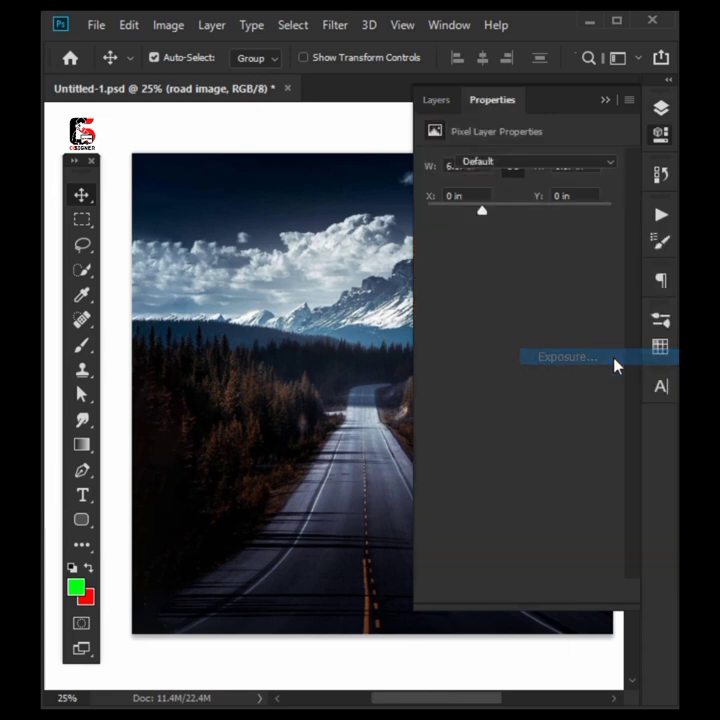
pyautogui.moveTo(520, 215); pyautogui.dragTo(474, 218)
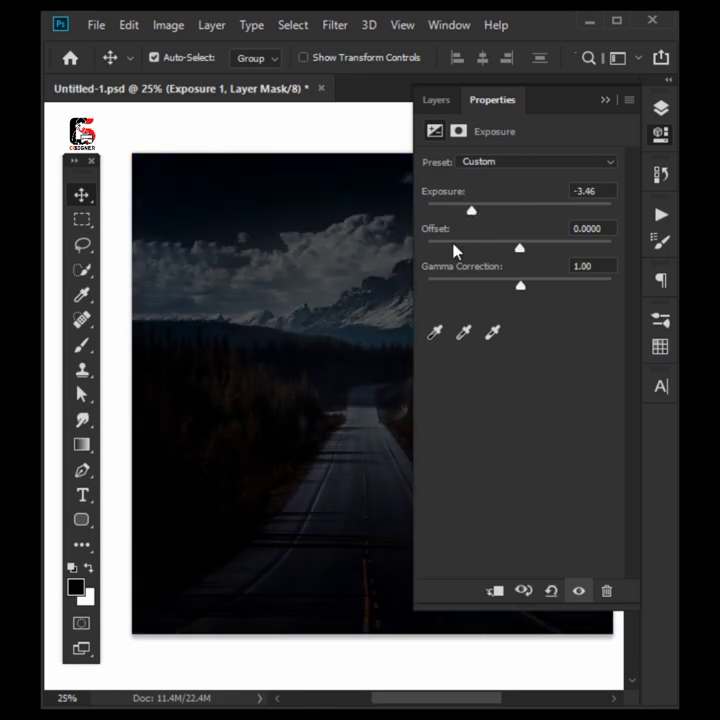
pyautogui.moveTo(520, 286); pyautogui.dragTo(528, 288)
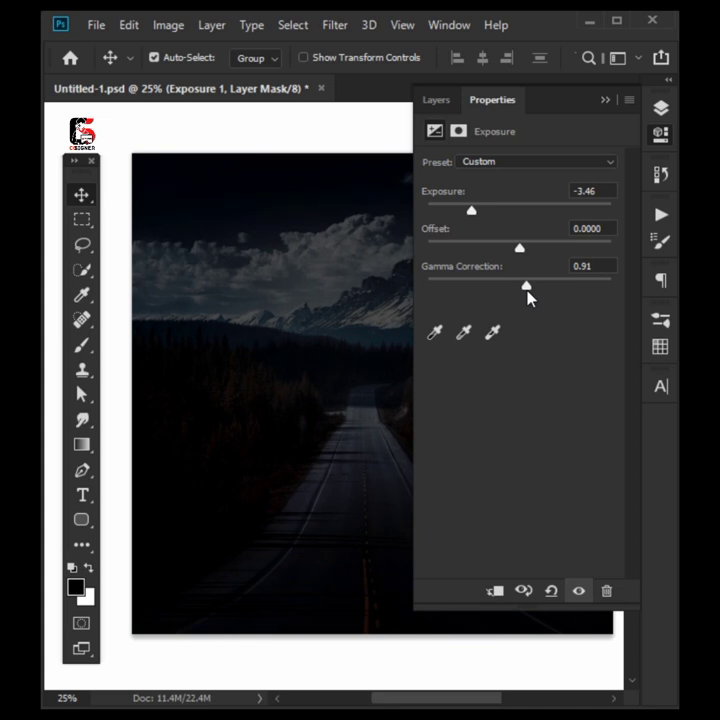
pyautogui.click(605, 100)
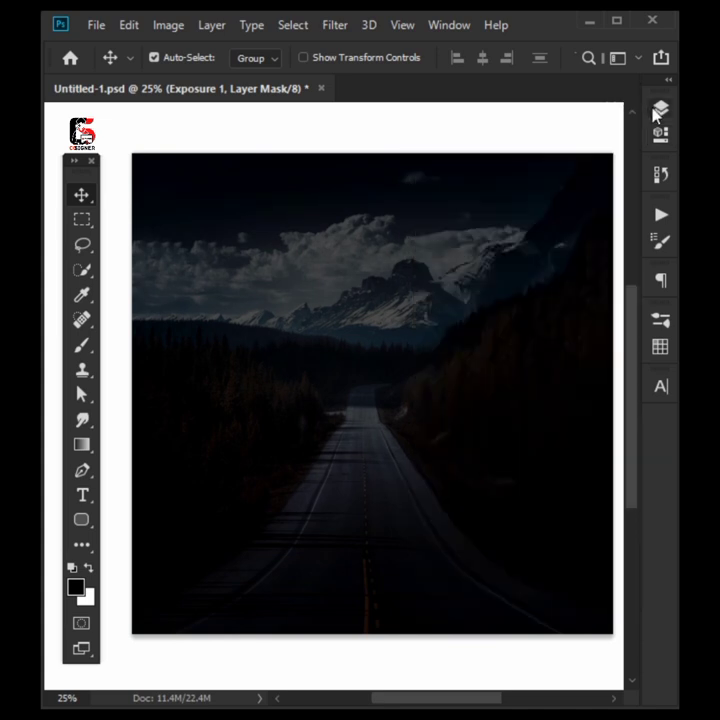
pyautogui.click(658, 110)
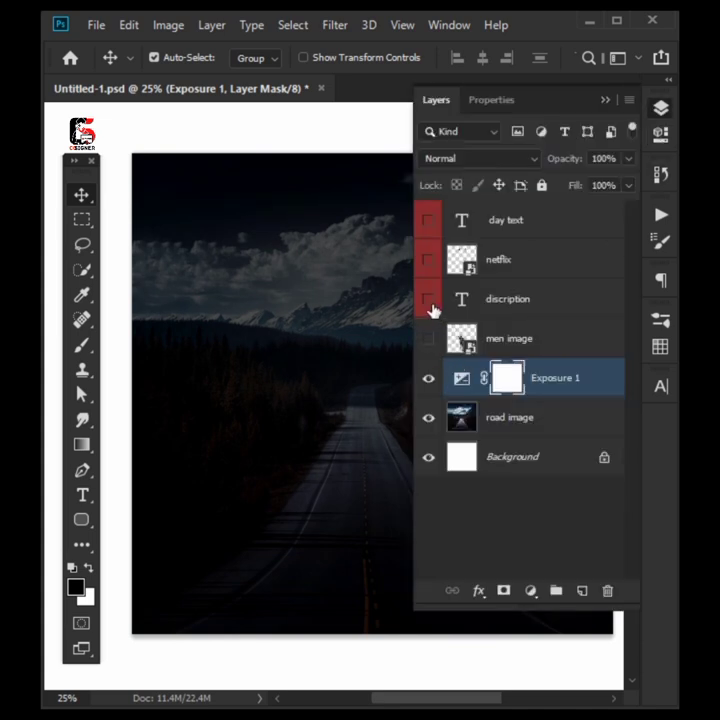
# Type an 8 near the road's centre and set it in the AR DESTINE font.
pyautogui.click(81, 500)
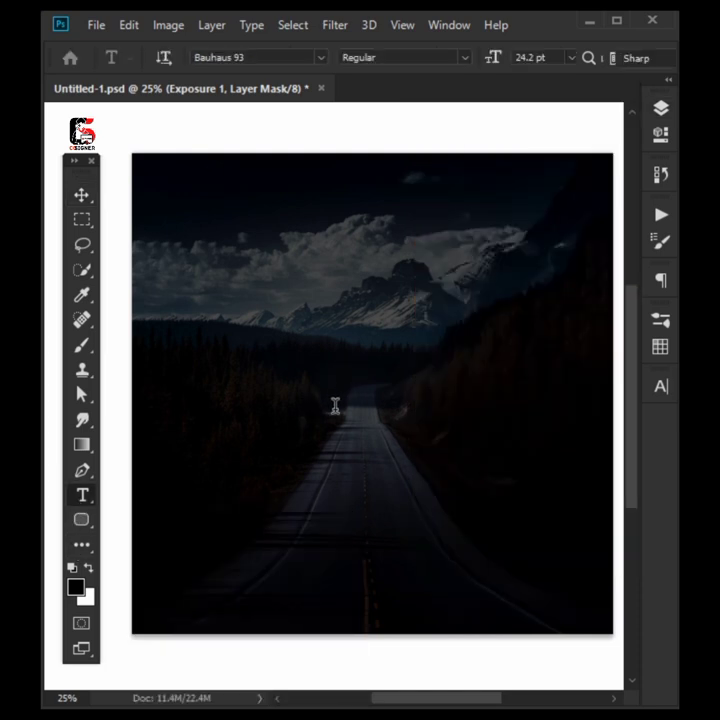
pyautogui.click(332, 396)
pyautogui.write('B')
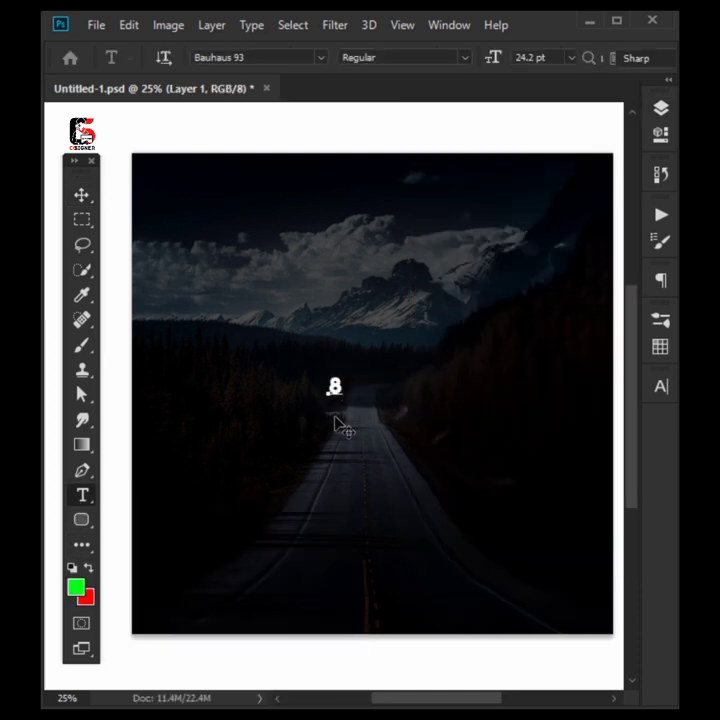
pyautogui.hotkey('ctrl', 'a')
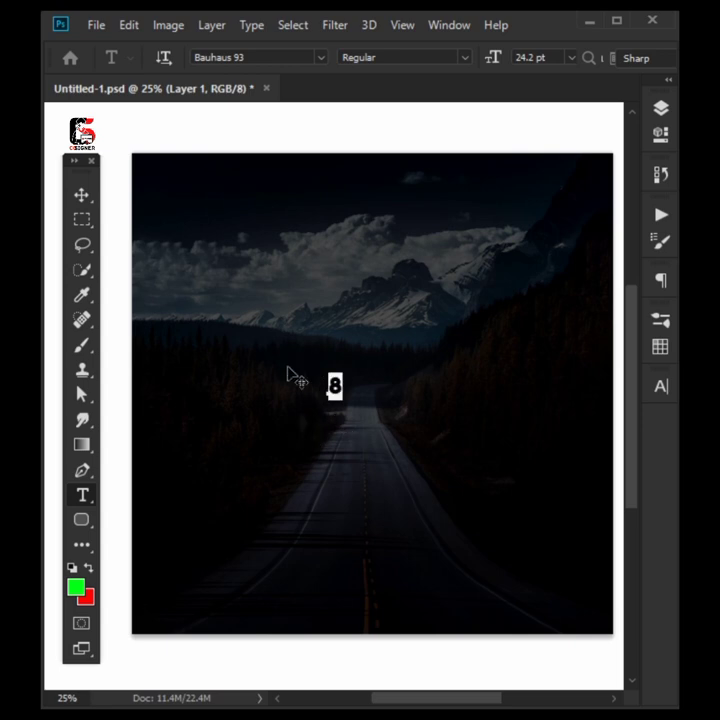
pyautogui.click(323, 58)
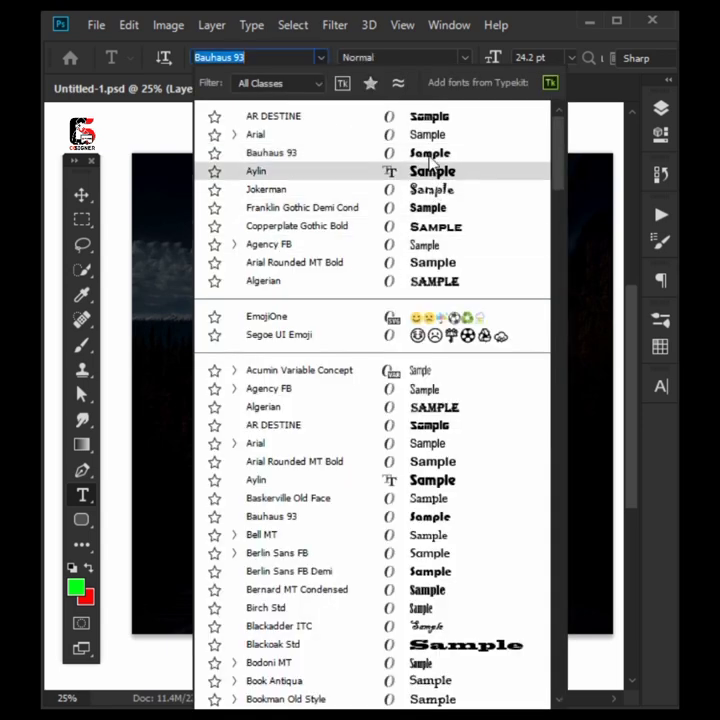
pyautogui.click(437, 116)
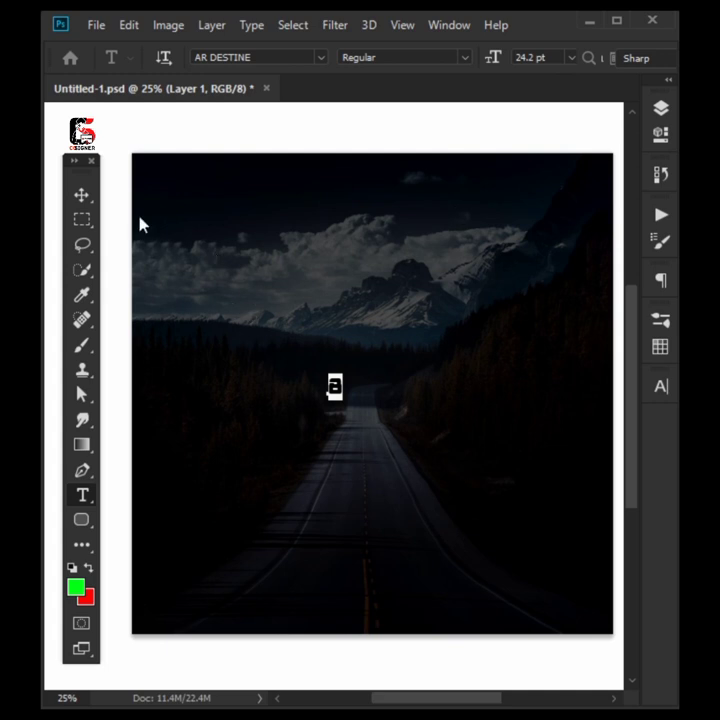
pyautogui.click(82, 195)
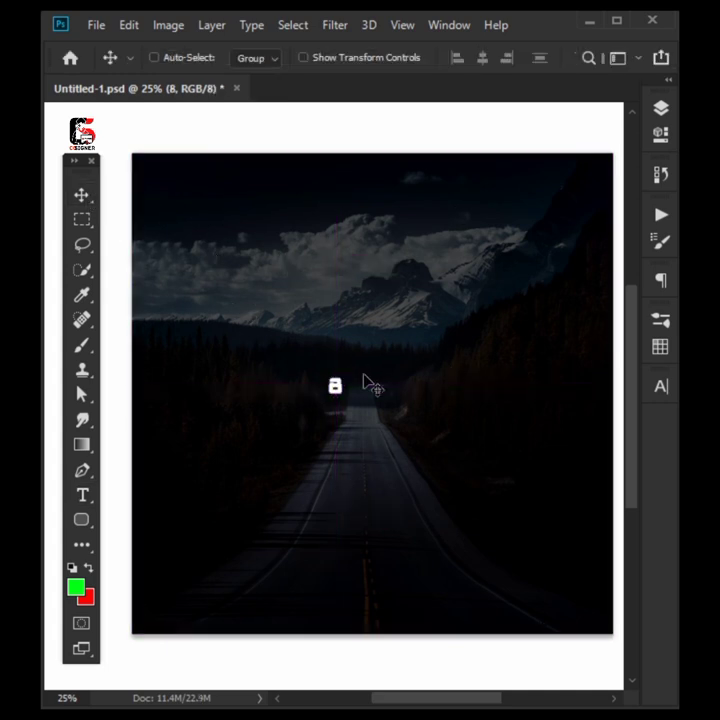
# Scale the 8 up to about 1690% and centre it across the poster.
pyautogui.hotkey('ctrl', 't')
pyautogui.moveTo(343, 395); pyautogui.dragTo(522, 508)
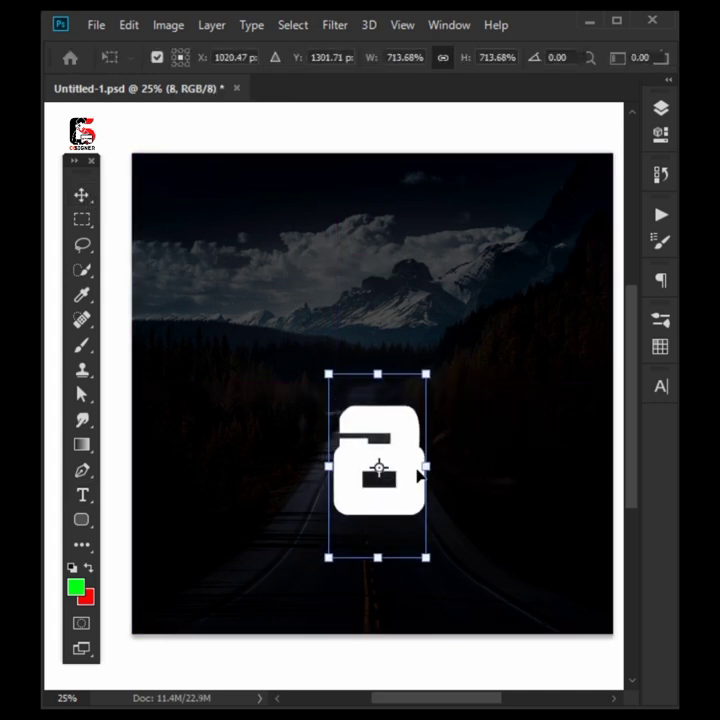
pyautogui.moveTo(418, 475); pyautogui.dragTo(364, 310)
pyautogui.moveTo(379, 384); pyautogui.dragTo(508, 519)
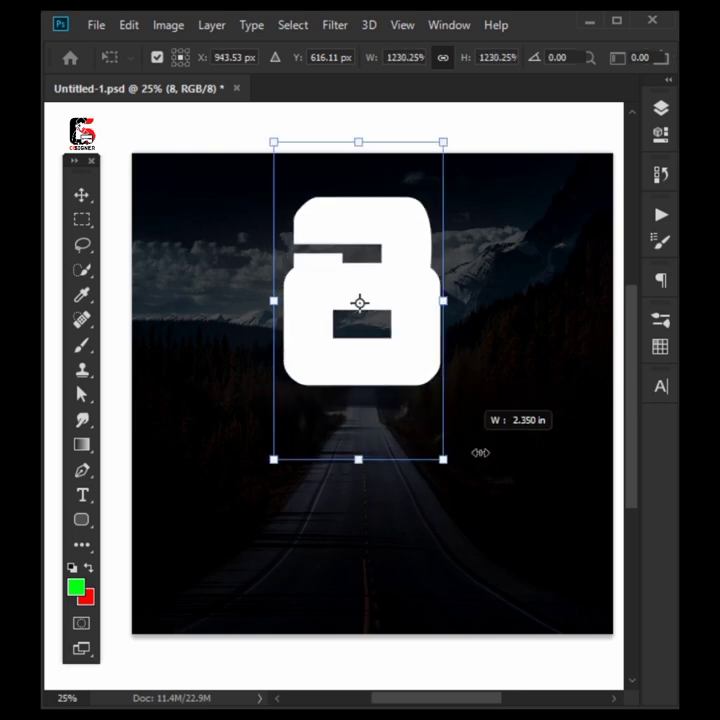
pyautogui.moveTo(408, 417)
pyautogui.mouseDown()
pyautogui.moveTo(395, 482)
pyautogui.moveTo(386, 484)
pyautogui.mouseUp()
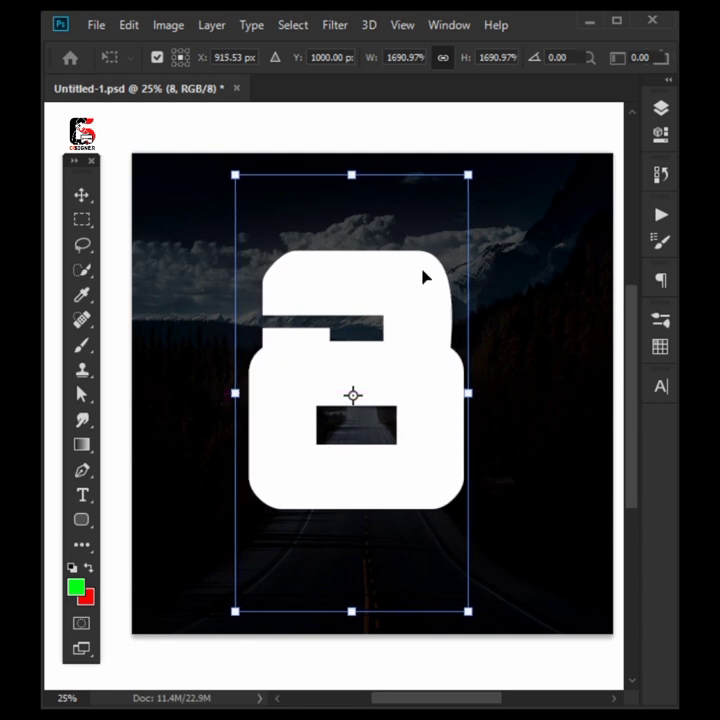
# Commit the scaled 8, duplicate it as '8 copy', hide the copy, and select the original 8.
pyautogui.click(81, 194)
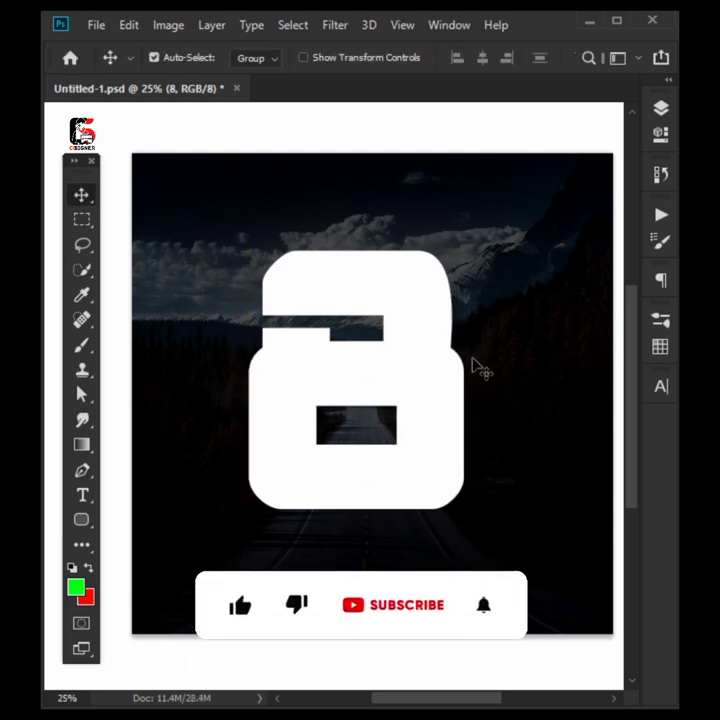
pyautogui.click(660, 108)
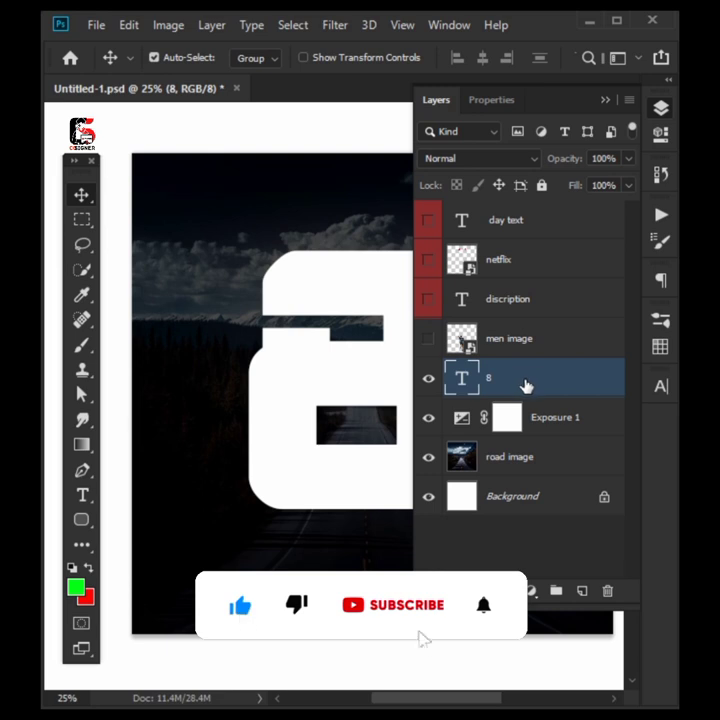
pyautogui.hotkey('ctrl', 'j')
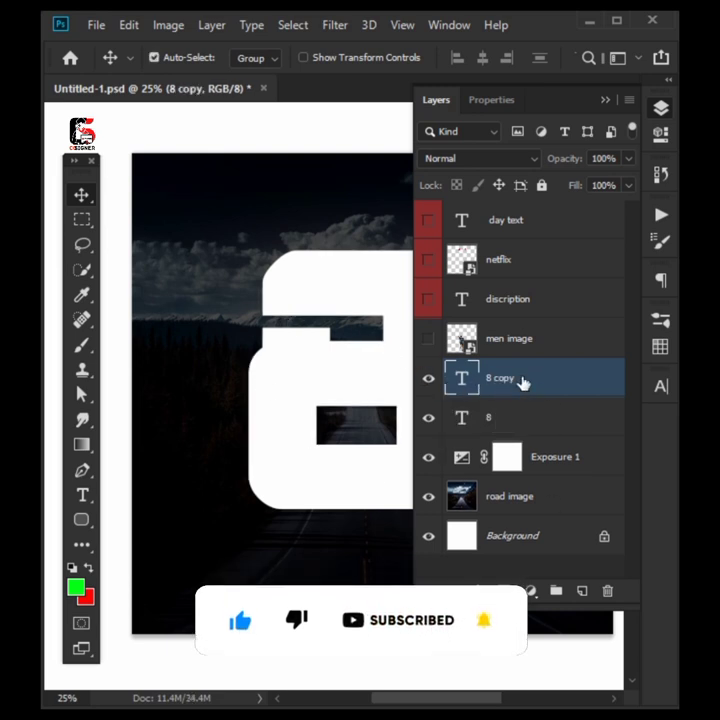
pyautogui.click(295, 353)
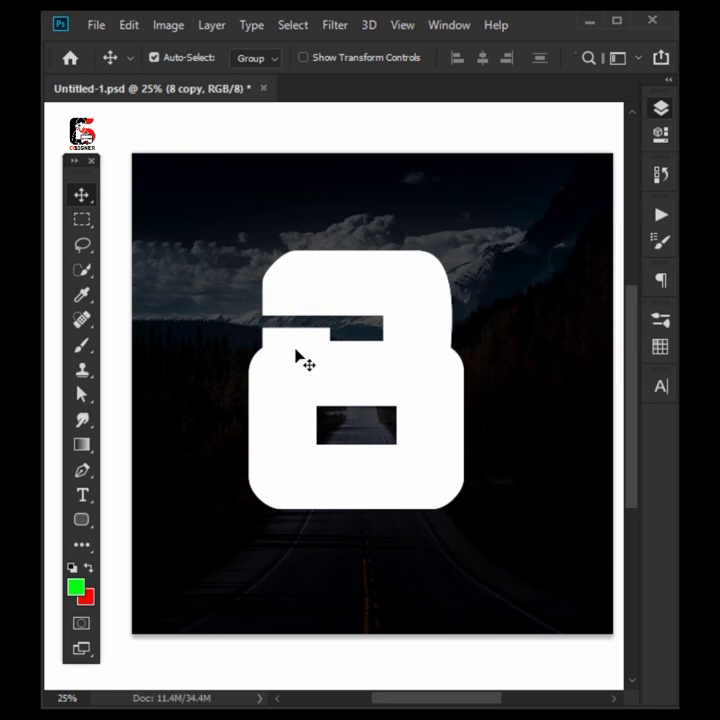
pyautogui.click(660, 107)
pyautogui.click(429, 379)
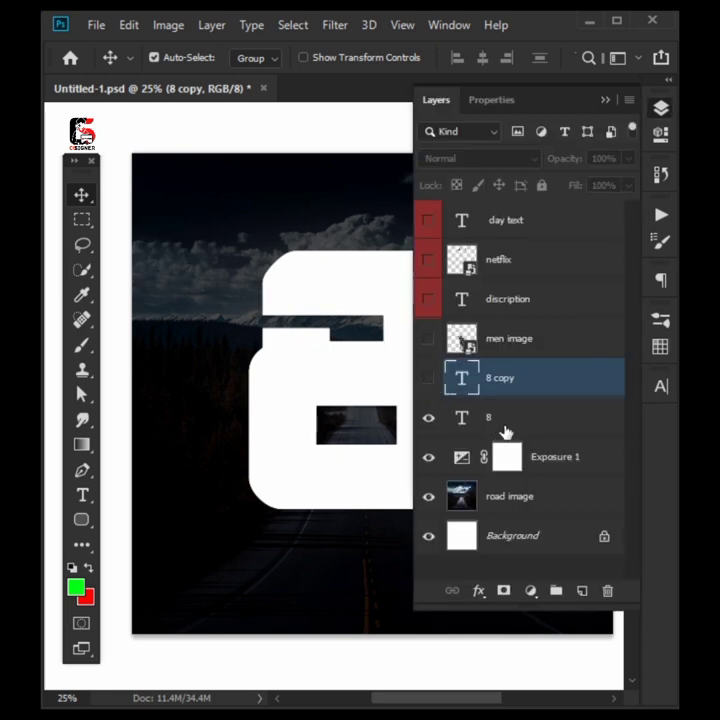
pyautogui.click(505, 430)
pyautogui.click(357, 479)
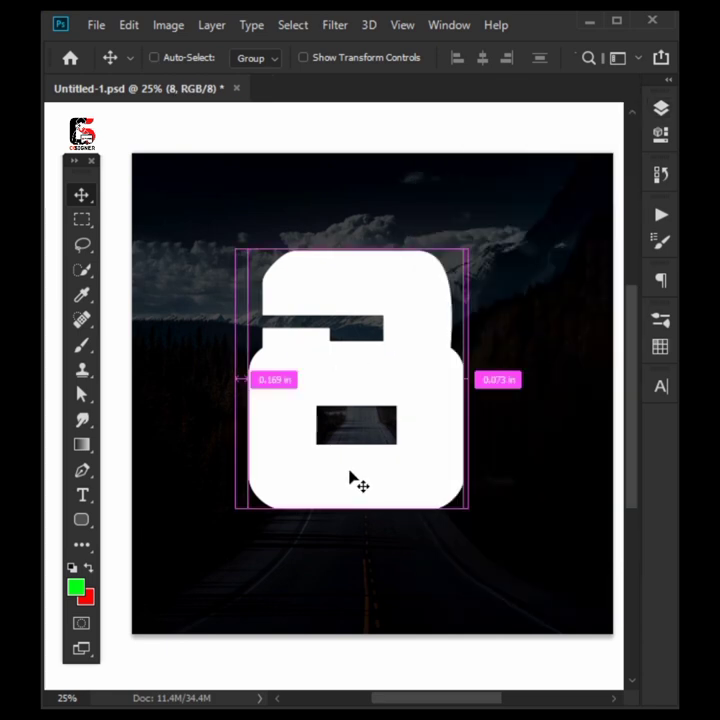
# Flip the original 8 vertically and move it down toward the poster bottom.
pyautogui.hotkey('ctrl', 't')
pyautogui.rightClick(351, 478)
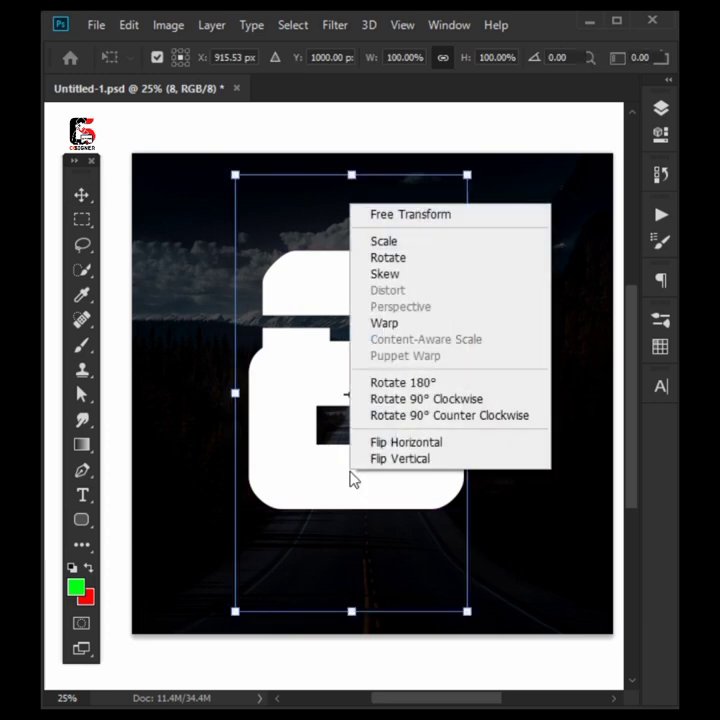
pyautogui.click(410, 459)
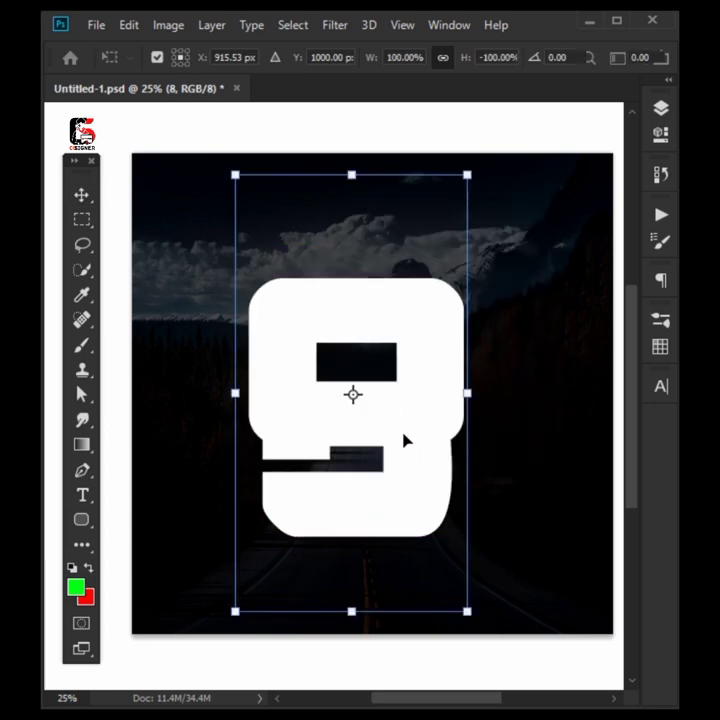
pyautogui.moveTo(404, 440)
pyautogui.mouseDown()
pyautogui.moveTo(410, 648)
pyautogui.moveTo(400, 694)
pyautogui.moveTo(407, 680)
pyautogui.mouseUp()
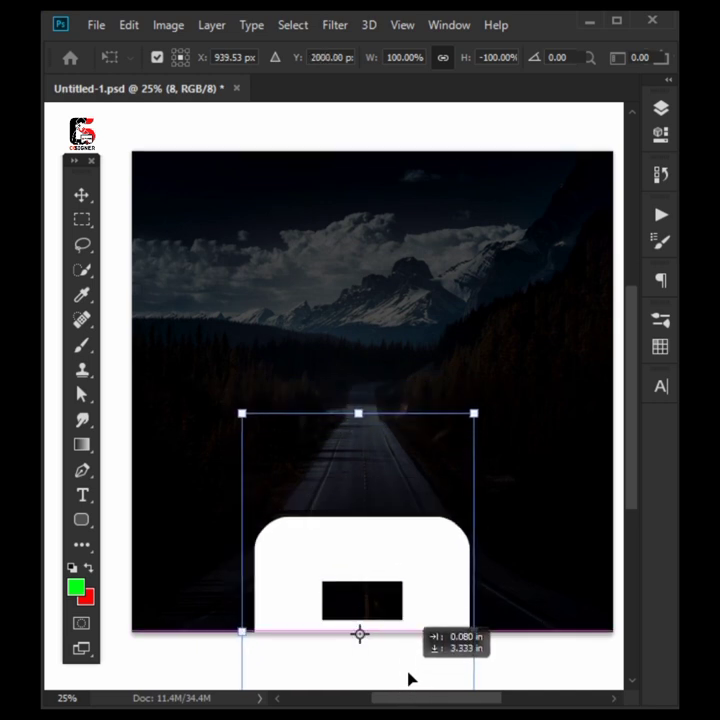
# Commit the flip, show 8 copy, and align the lower 8 directly beneath the upper one.
pyautogui.click(660, 110)
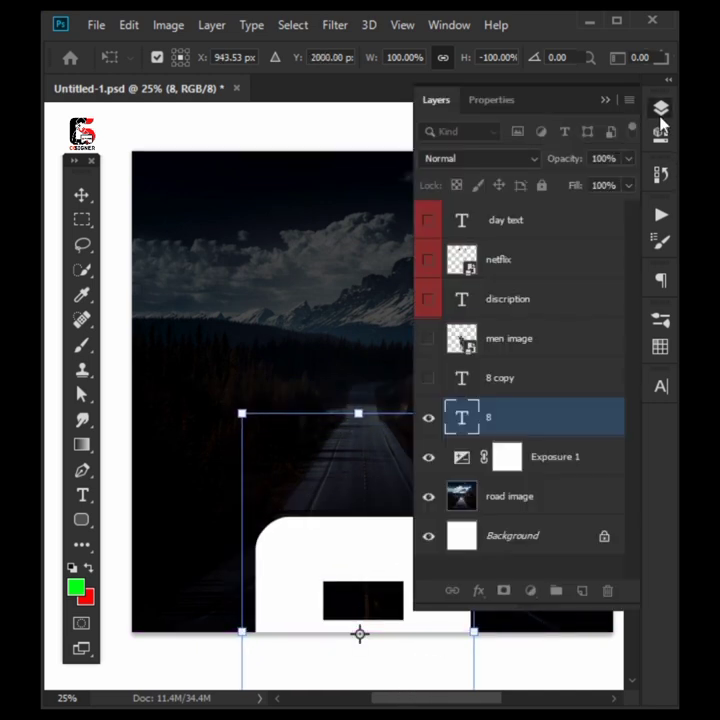
pyautogui.click(428, 378)
pyautogui.click(330, 545)
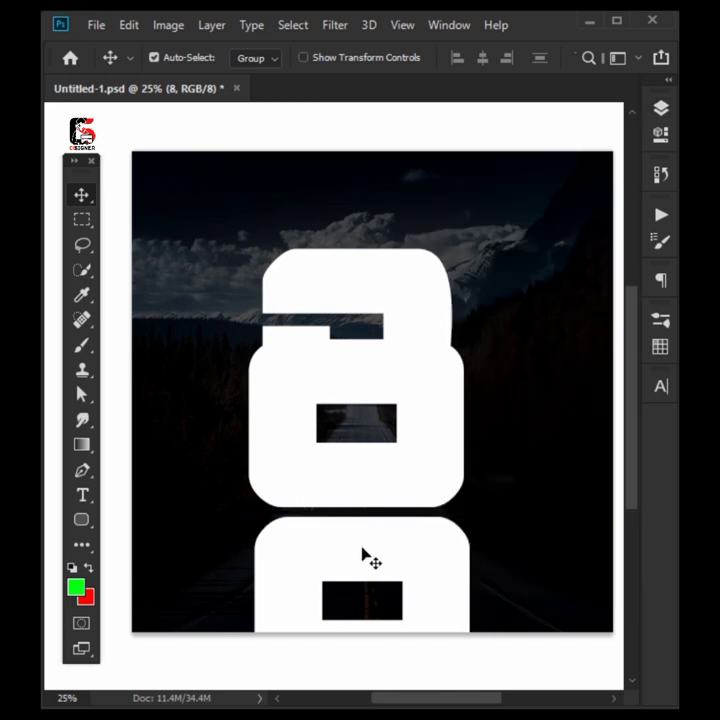
pyautogui.moveTo(362, 554); pyautogui.dragTo(280, 477)
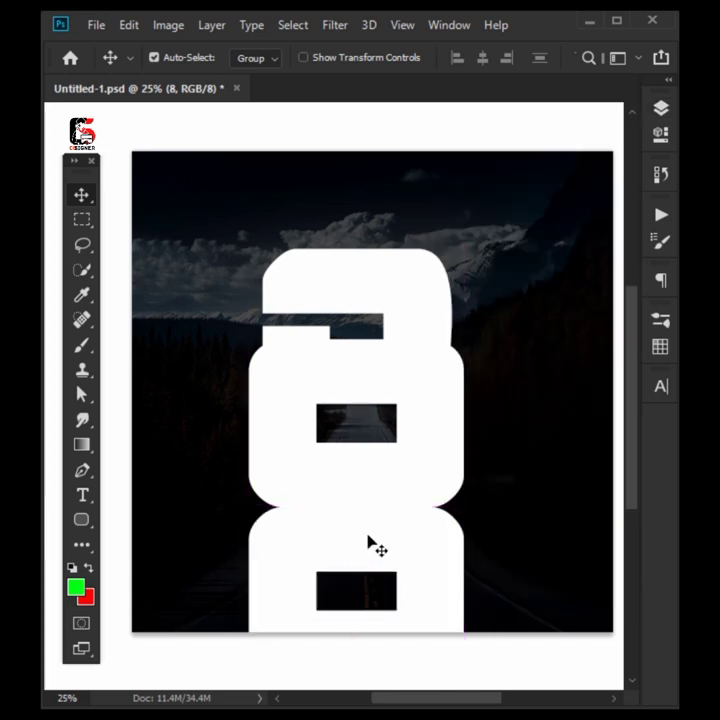
pyautogui.click(660, 107)
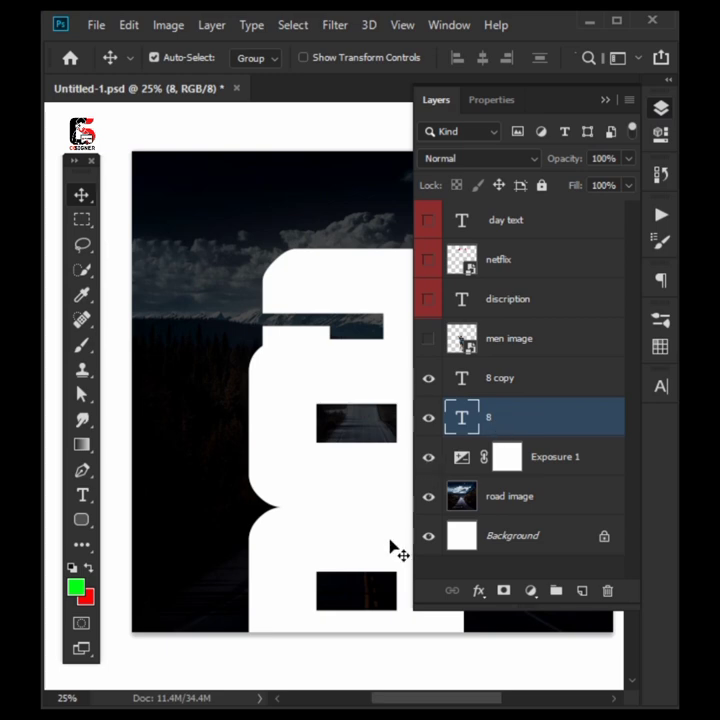
pyautogui.click(405, 521)
pyautogui.click(658, 110)
# Rasterize the lower 8's type layer and put it into Perspective transform mode.
pyautogui.rightClick(513, 423)
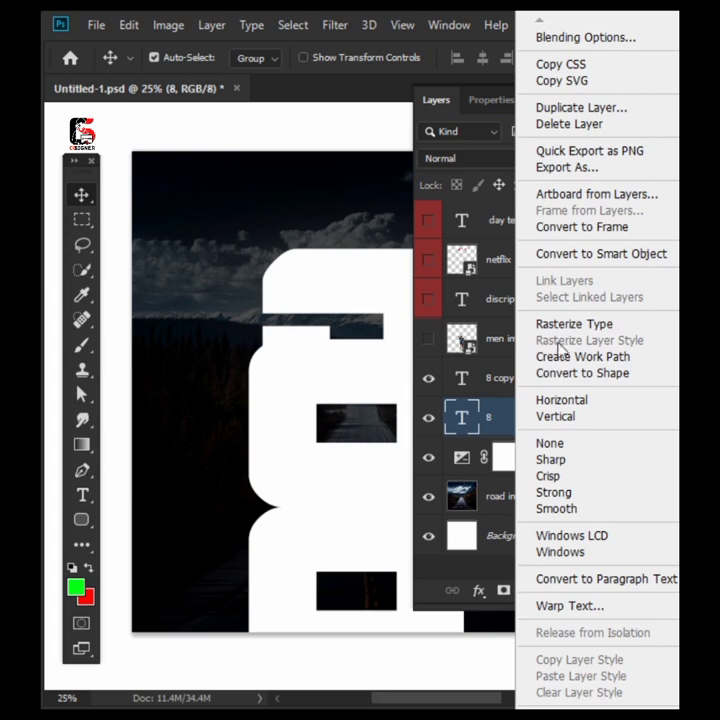
pyautogui.click(565, 325)
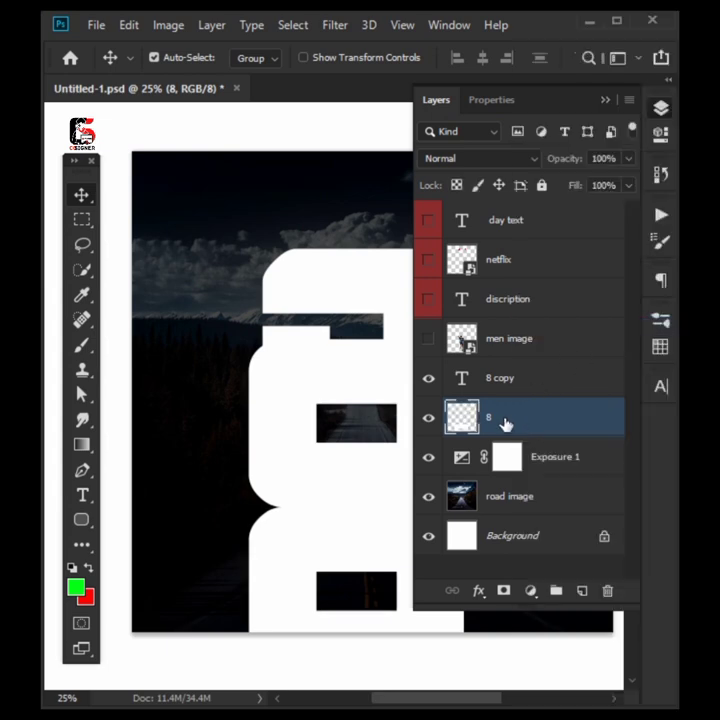
pyautogui.click(128, 26)
pyautogui.moveTo(192, 457)
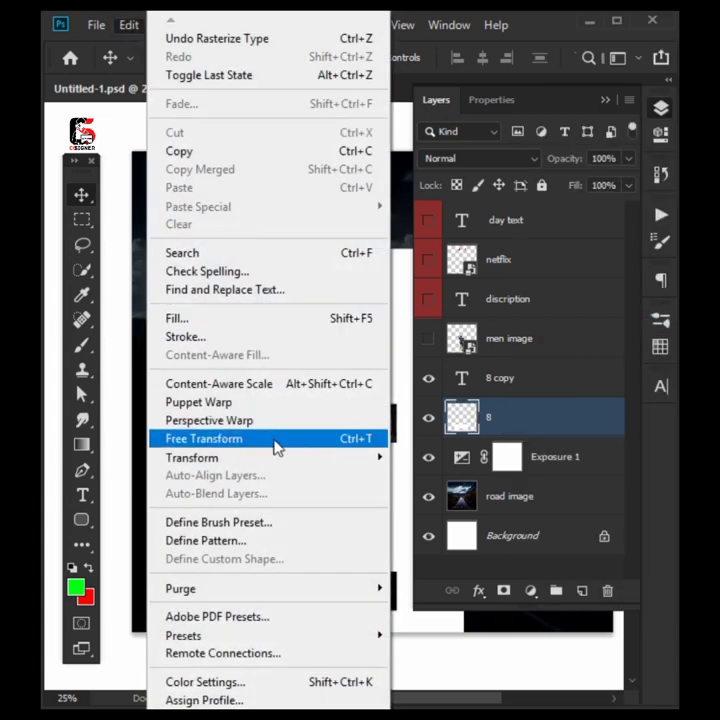
pyautogui.click(455, 559)
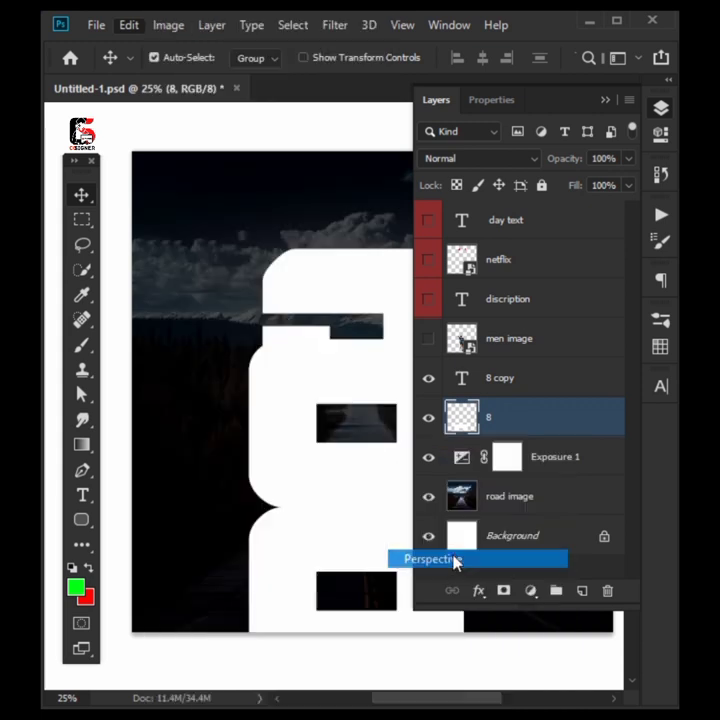
pyautogui.click(372, 557)
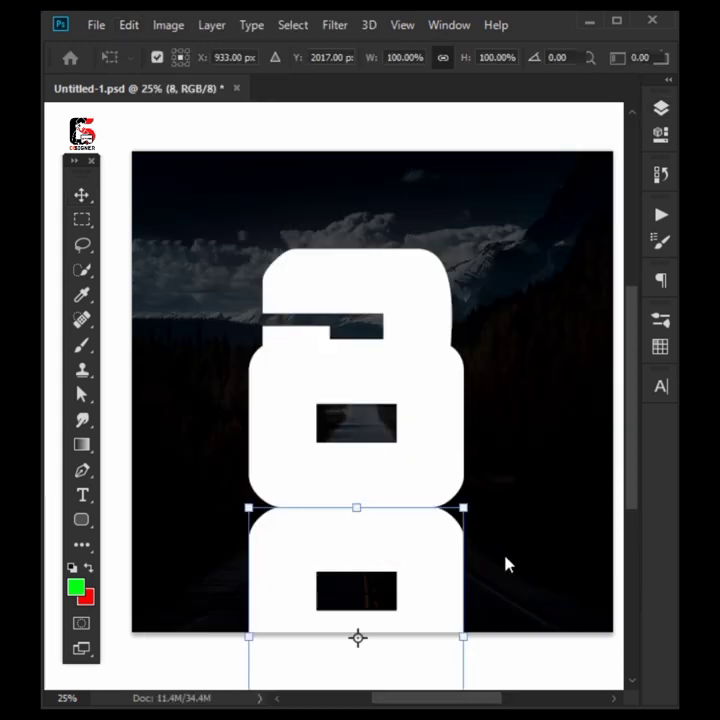
# Flare the lower 8's bottom edge outward into a trapezoid and commit the perspective.
pyautogui.scroll(-2, 447, 538)
pyautogui.scroll(-2, 445, 500)
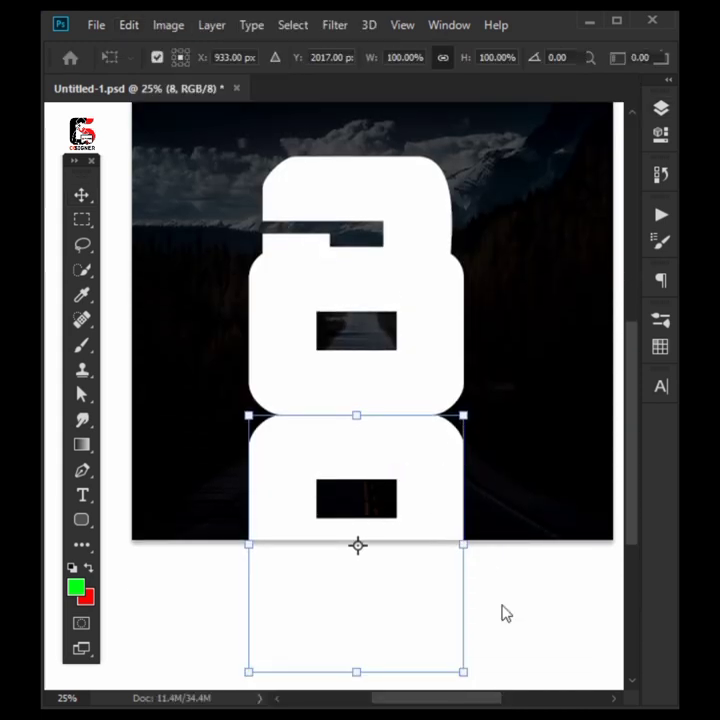
pyautogui.moveTo(463, 672)
pyautogui.mouseDown()
pyautogui.moveTo(533, 637)
pyautogui.moveTo(658, 536)
pyautogui.moveTo(582, 563)
pyautogui.moveTo(537, 668)
pyautogui.mouseUp()
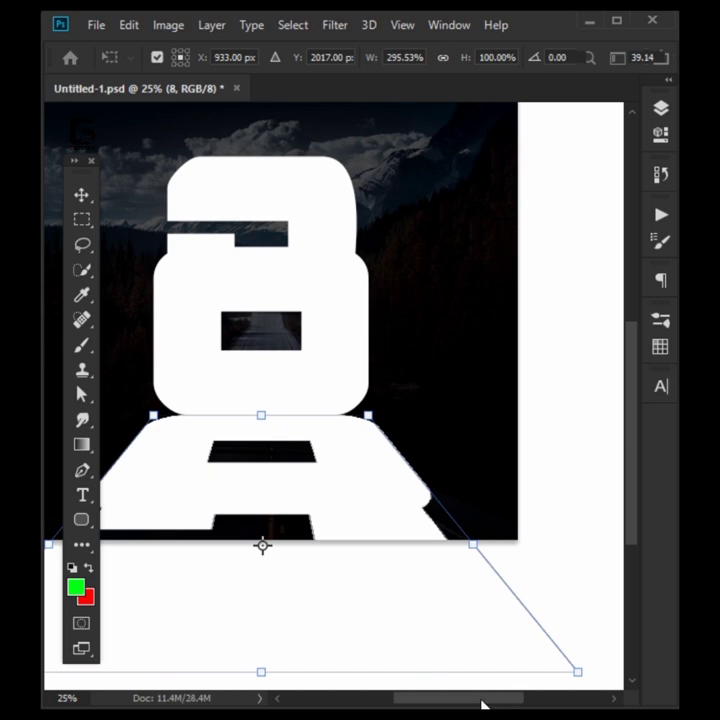
pyautogui.moveTo(482, 705)
pyautogui.mouseDown()
pyautogui.moveTo(453, 702)
pyautogui.moveTo(481, 703)
pyautogui.mouseUp()
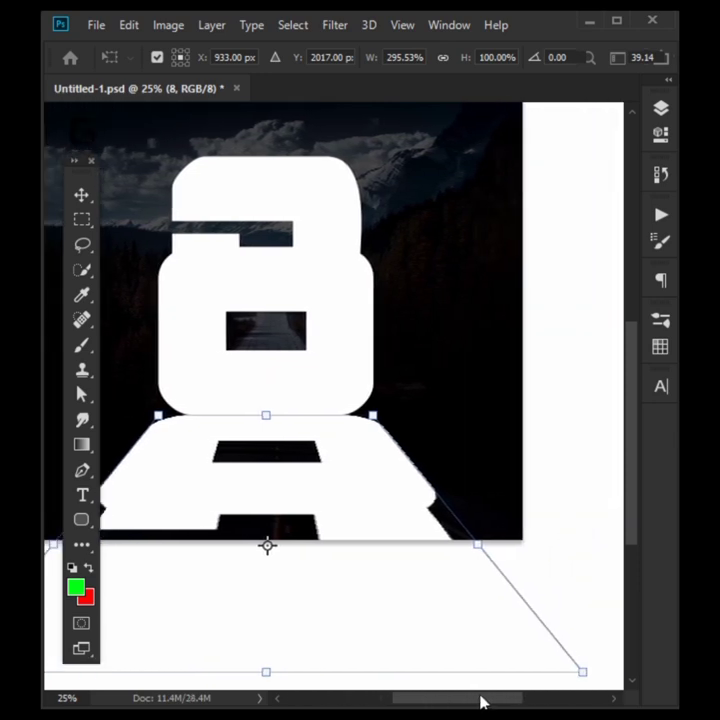
pyautogui.moveTo(579, 677)
pyautogui.mouseDown()
pyautogui.moveTo(614, 651)
pyautogui.moveTo(620, 698)
pyautogui.moveTo(624, 667)
pyautogui.moveTo(522, 646)
pyautogui.moveTo(524, 640)
pyautogui.moveTo(555, 645)
pyautogui.mouseUp()
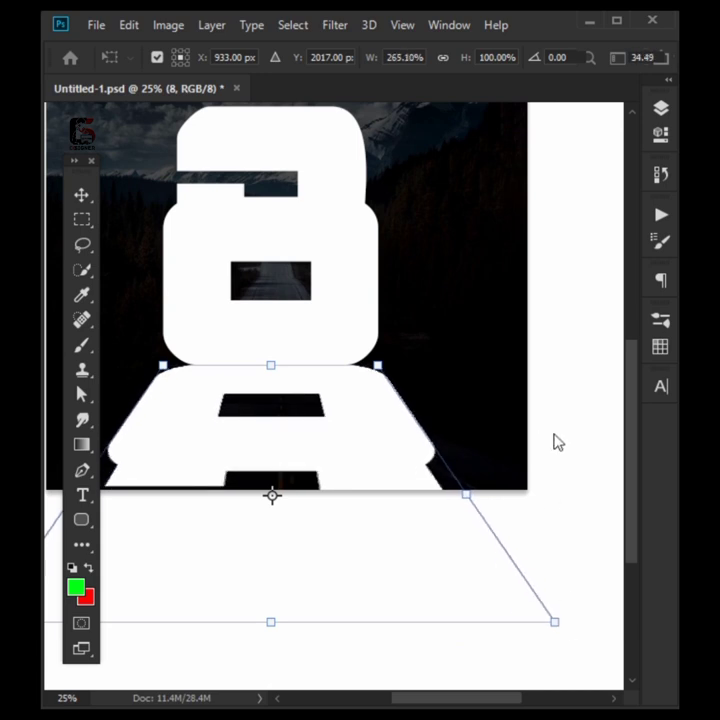
pyautogui.press('Return')
pyautogui.moveTo(482, 700)
pyautogui.mouseDown()
pyautogui.moveTo(462, 700)
pyautogui.moveTo(501, 704)
pyautogui.mouseUp()
pyautogui.scroll(3, 497, 600)
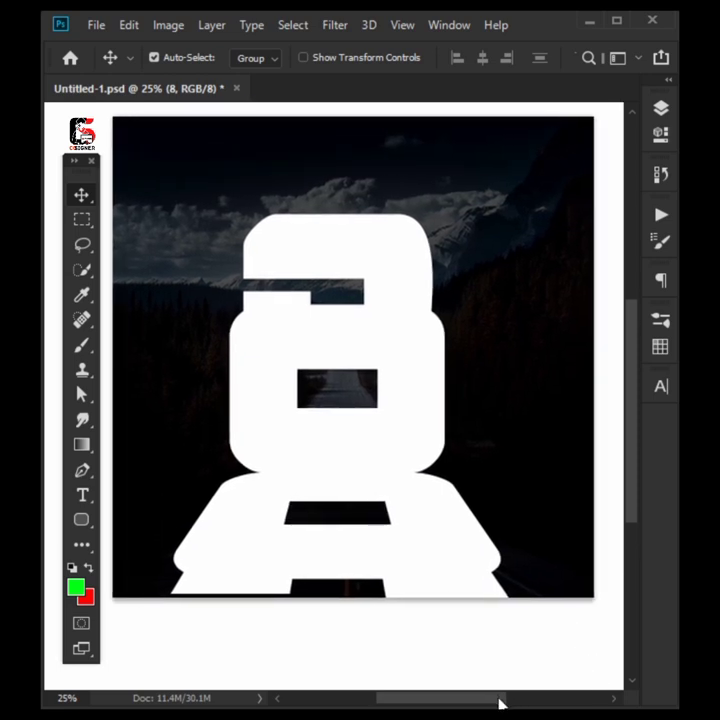
# Duplicate the road image twice and clip road image copy 2 inside the 8 copy shape.
pyautogui.click(659, 108)
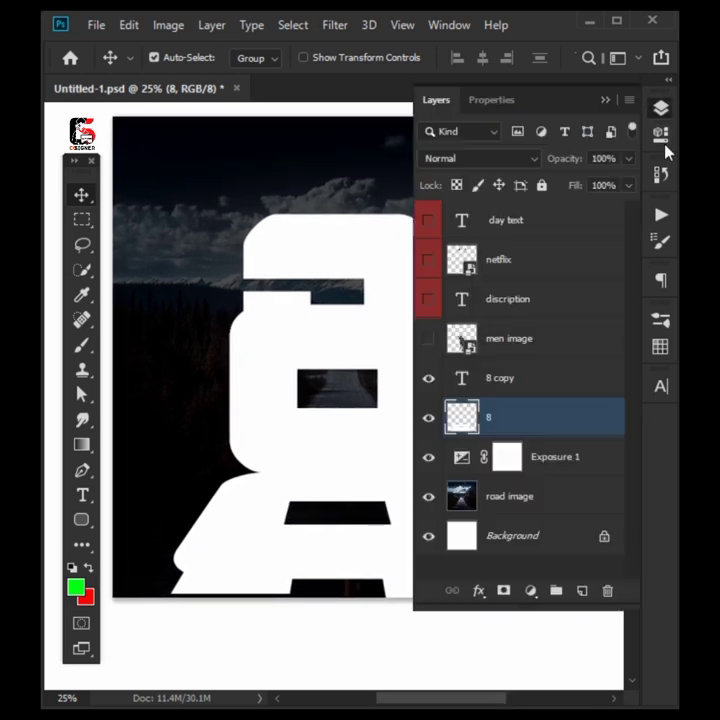
pyautogui.click(516, 502)
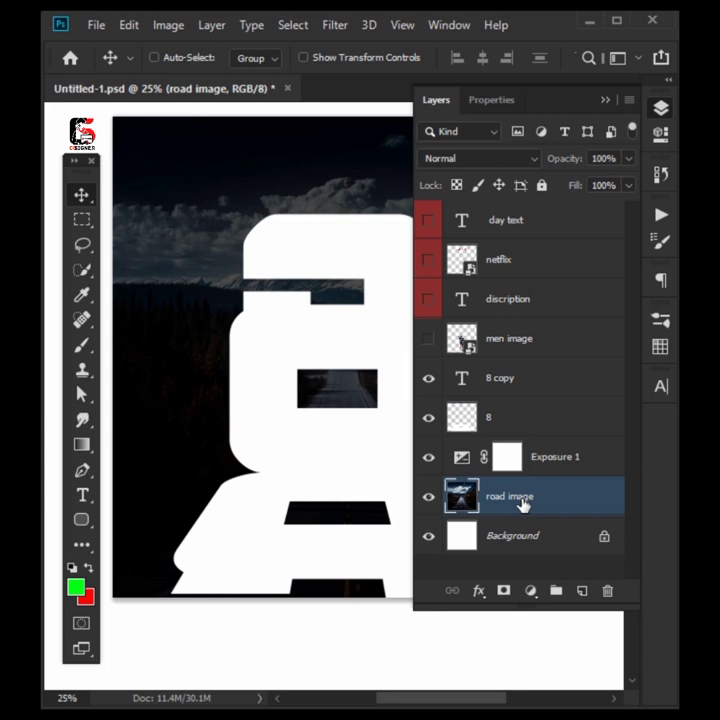
pyautogui.hotkey('ctrl', 'j')
pyautogui.hotkey('ctrl', 'j')
pyautogui.press('ctrl')
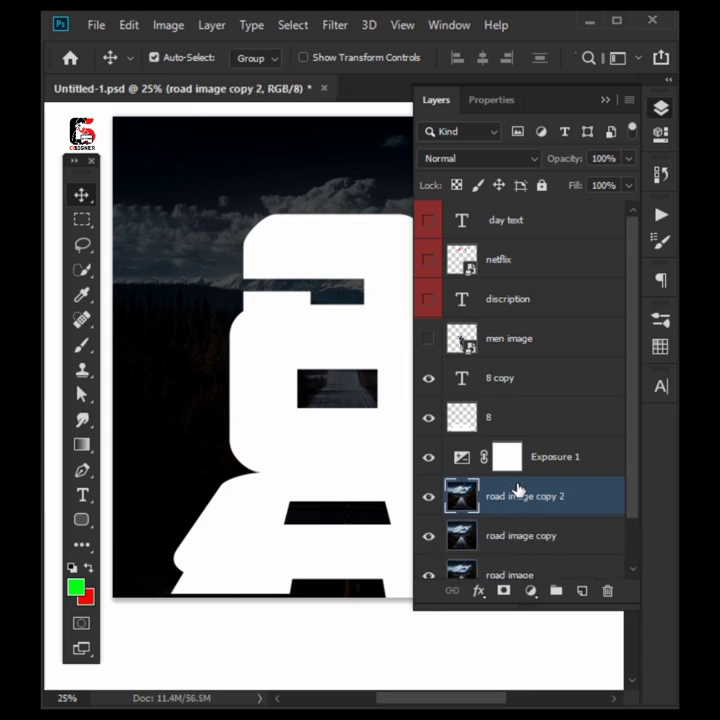
pyautogui.moveTo(522, 505); pyautogui.dragTo(529, 350)
pyautogui.click(532, 355)
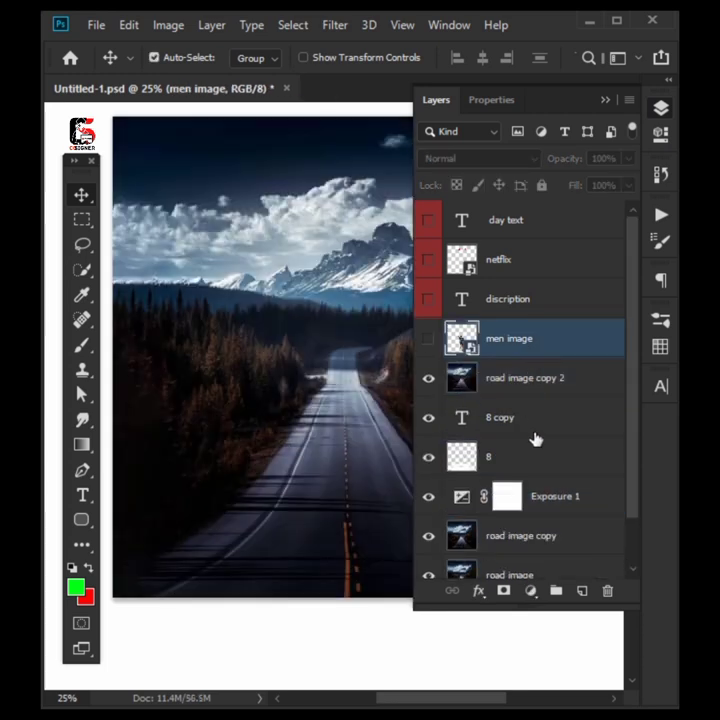
pyautogui.scroll(-1, 532, 427)
pyautogui.click(521, 328)
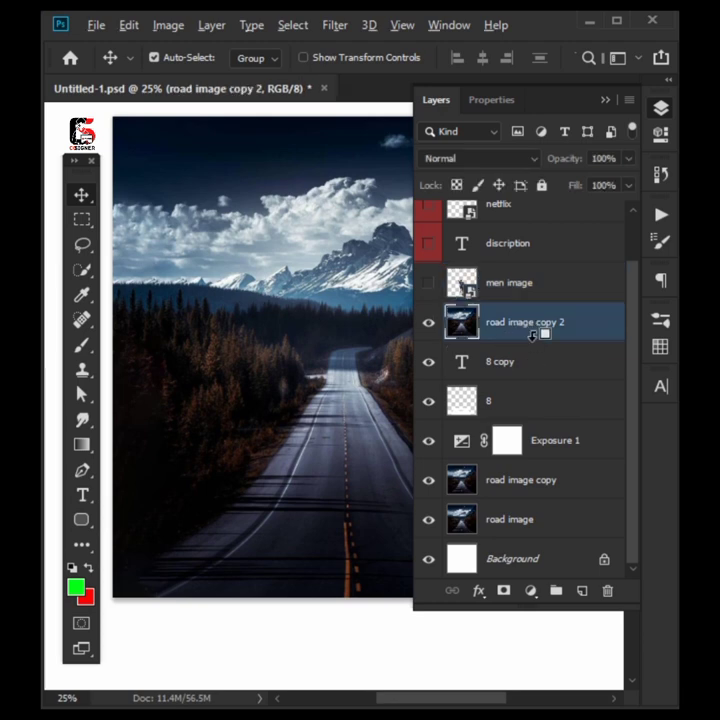
pyautogui.keyDown('alt'); pyautogui.click(533, 335); pyautogui.keyUp('alt')
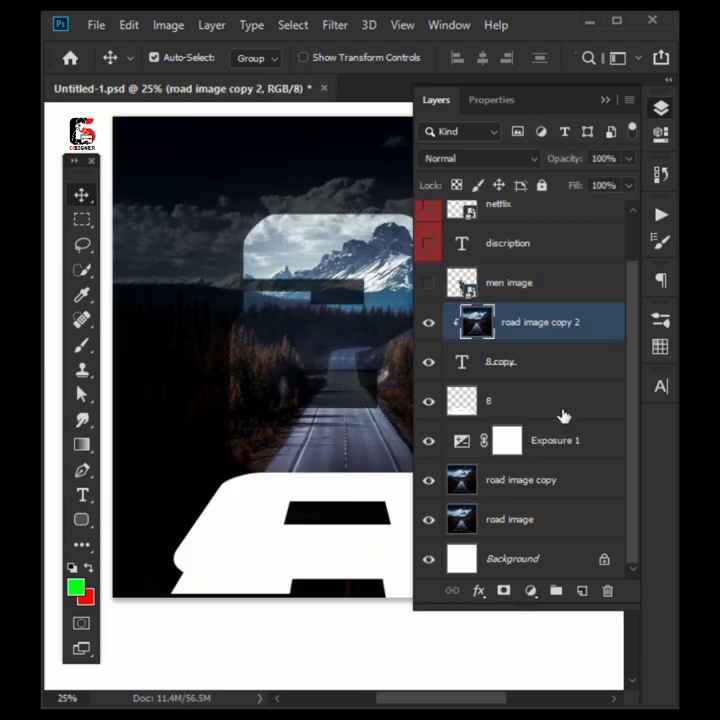
# Move road image copy above layer 8 and clip it inside the lower 8.
pyautogui.click(509, 484)
pyautogui.doubleClick(511, 479)
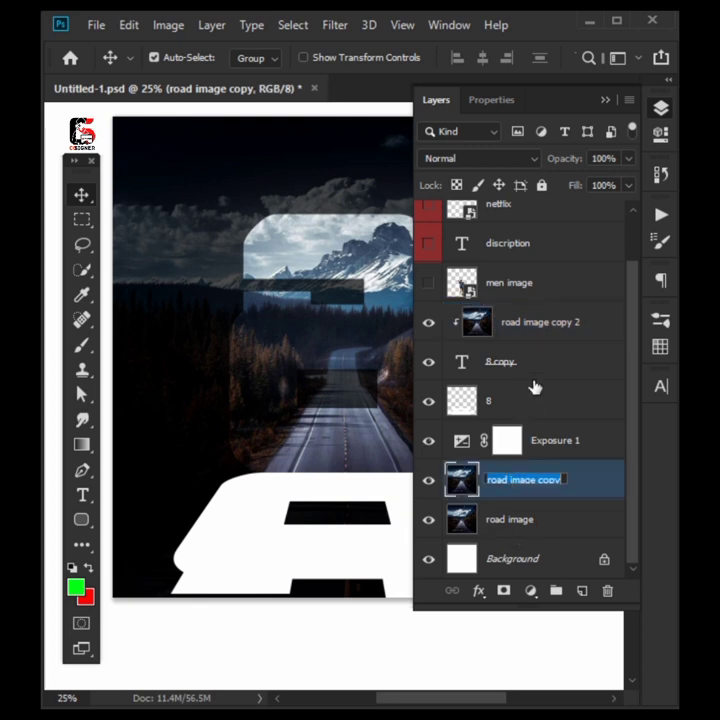
pyautogui.moveTo(516, 480); pyautogui.dragTo(522, 403)
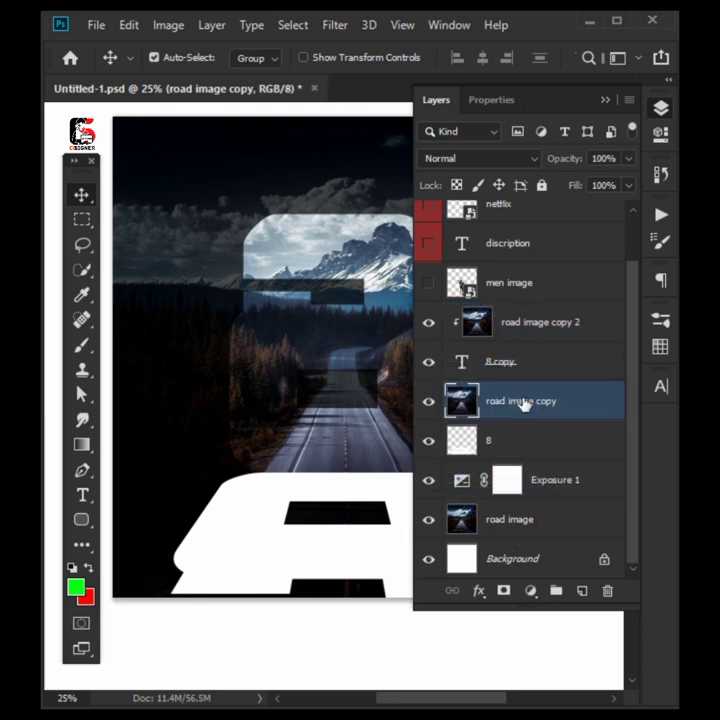
pyautogui.keyDown('alt'); pyautogui.click(540, 418); pyautogui.keyUp('alt')
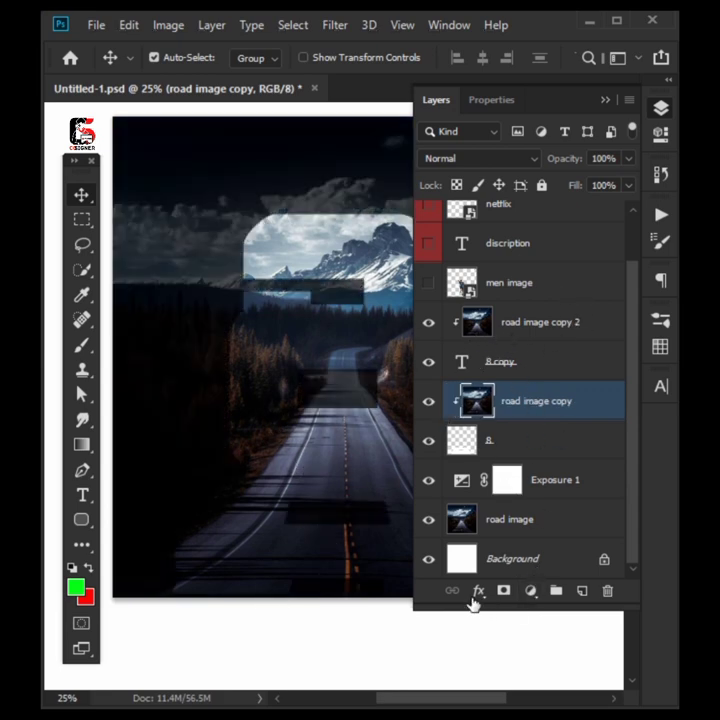
# Add a Levels adjustment above the road image copy with initial tone tweaks.
pyautogui.click(530, 591)
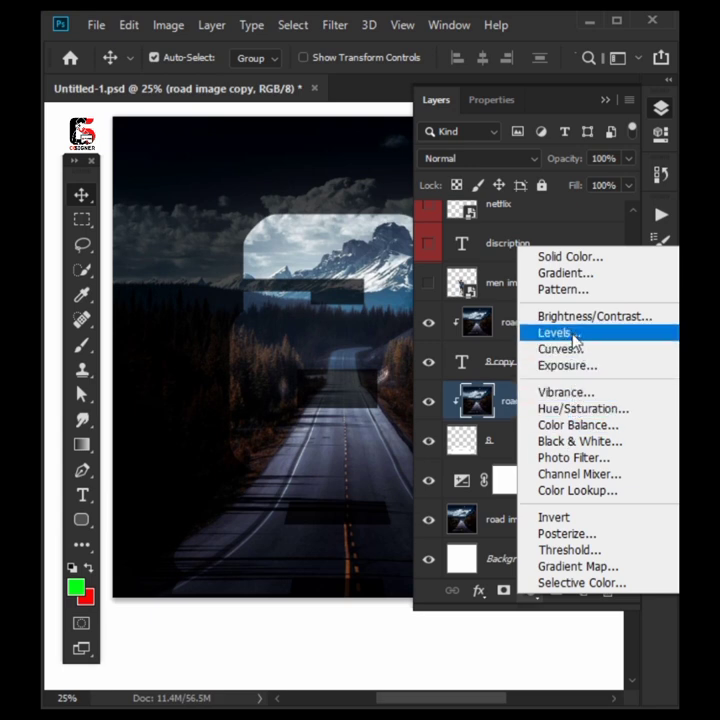
pyautogui.click(555, 333)
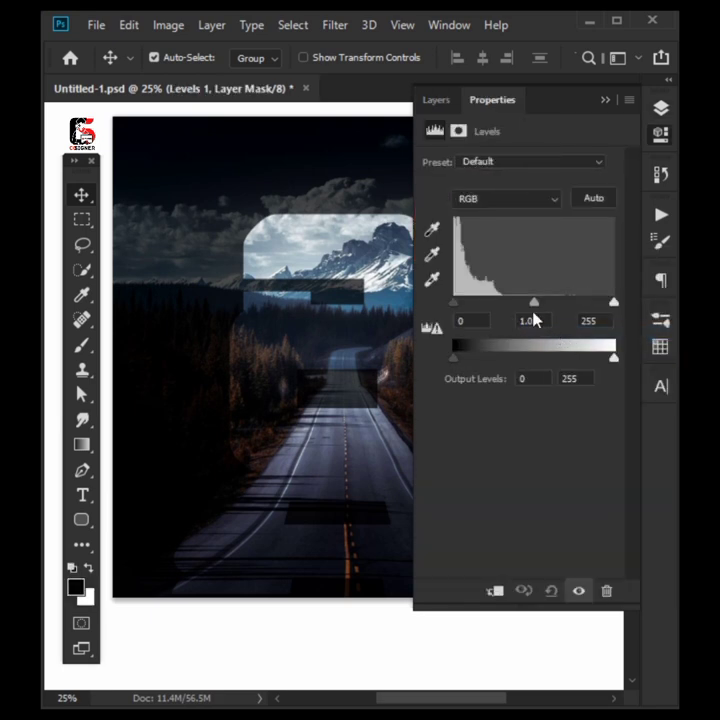
pyautogui.moveTo(538, 306)
pyautogui.mouseDown()
pyautogui.moveTo(511, 302)
pyautogui.moveTo(531, 303)
pyautogui.mouseUp()
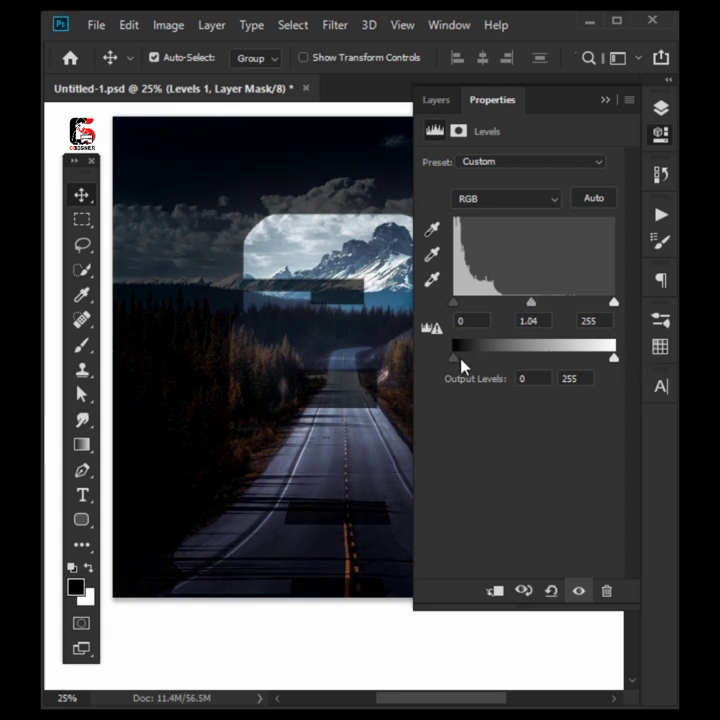
pyautogui.moveTo(461, 366)
pyautogui.mouseDown()
pyautogui.moveTo(471, 366)
pyautogui.moveTo(460, 366)
pyautogui.mouseUp()
# Clip Levels 1 to the road image copy with output black 37 and midtones 1.39.
pyautogui.click(494, 592)
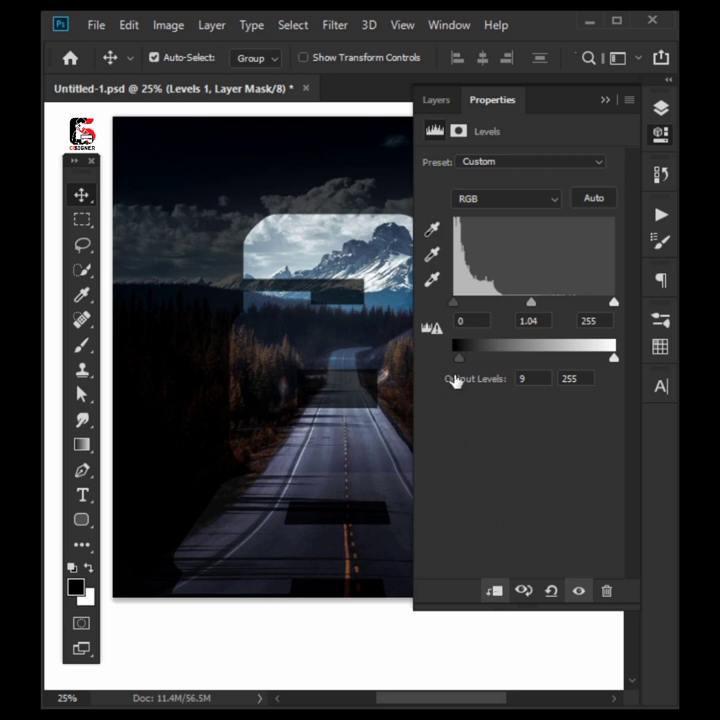
pyautogui.moveTo(467, 366); pyautogui.dragTo(478, 370)
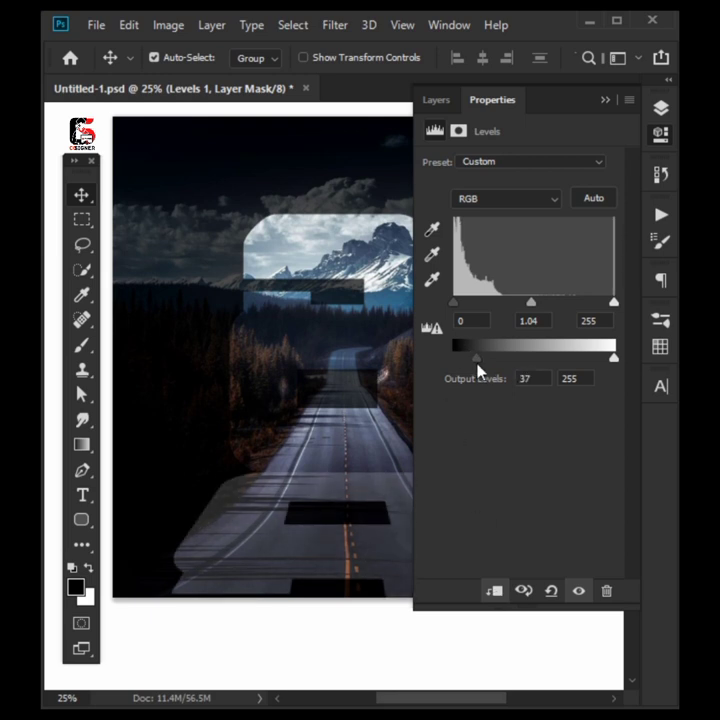
pyautogui.moveTo(534, 305); pyautogui.dragTo(516, 300)
pyautogui.click(298, 290)
pyautogui.click(662, 110)
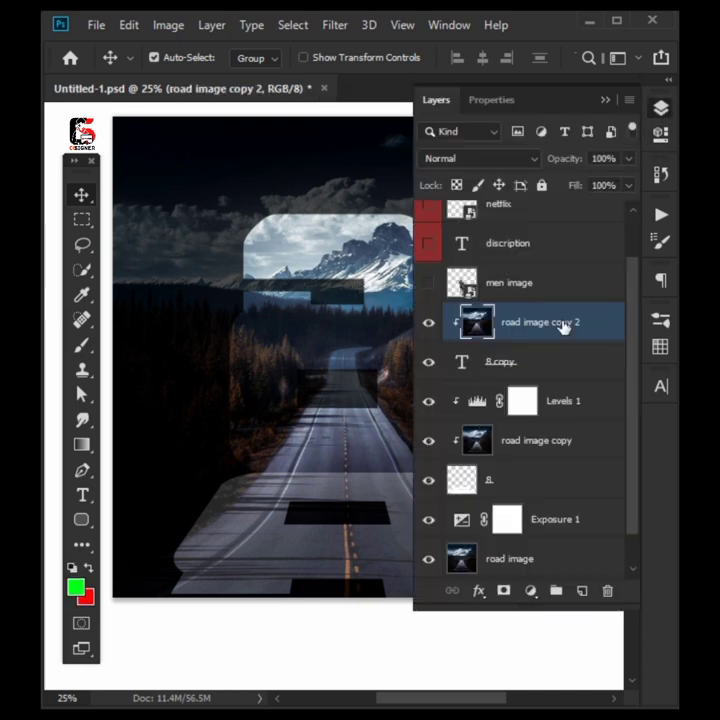
pyautogui.click(576, 410)
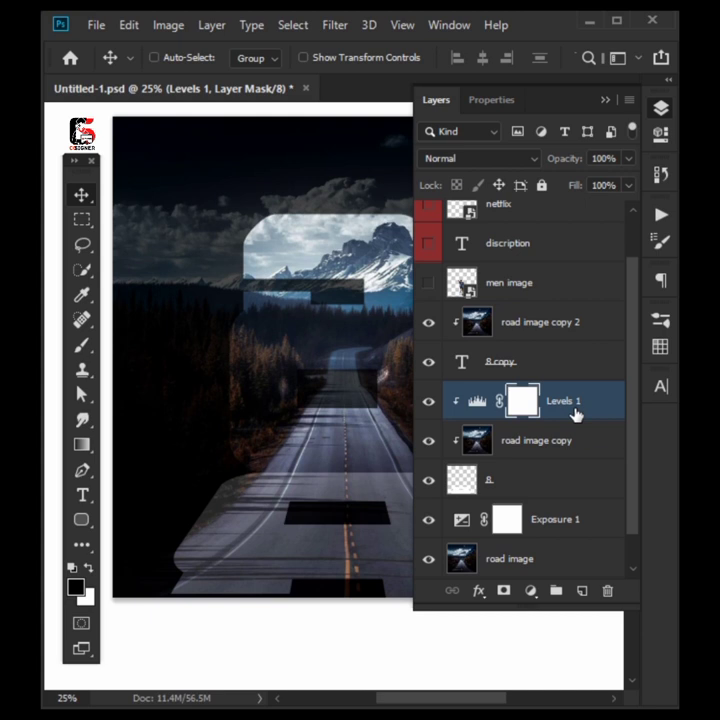
# Duplicate Levels 1, clip the copy to road image copy 2, and set its output black to 0.
pyautogui.hotkey('ctrl', 'j')
pyautogui.moveTo(575, 405); pyautogui.dragTo(560, 310)
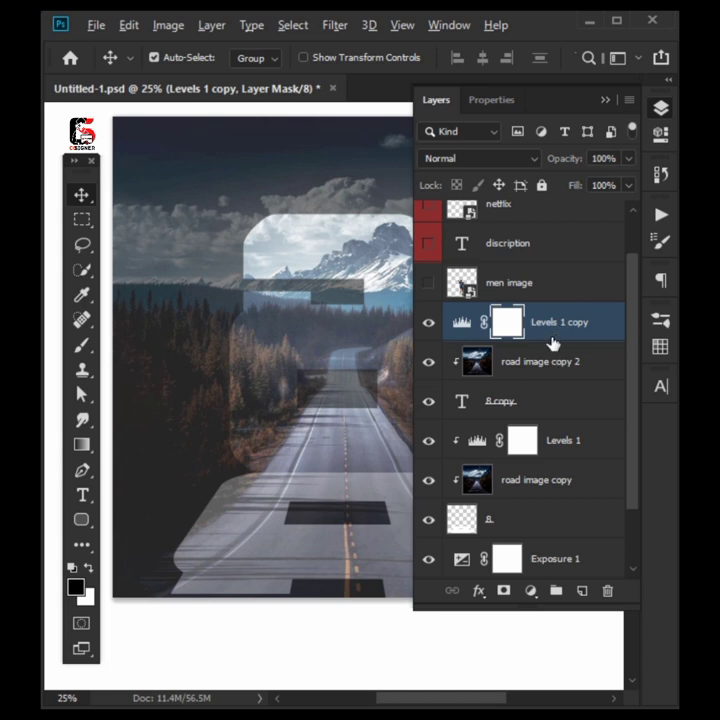
pyautogui.keyDown('alt'); pyautogui.click(552, 342); pyautogui.keyUp('alt')
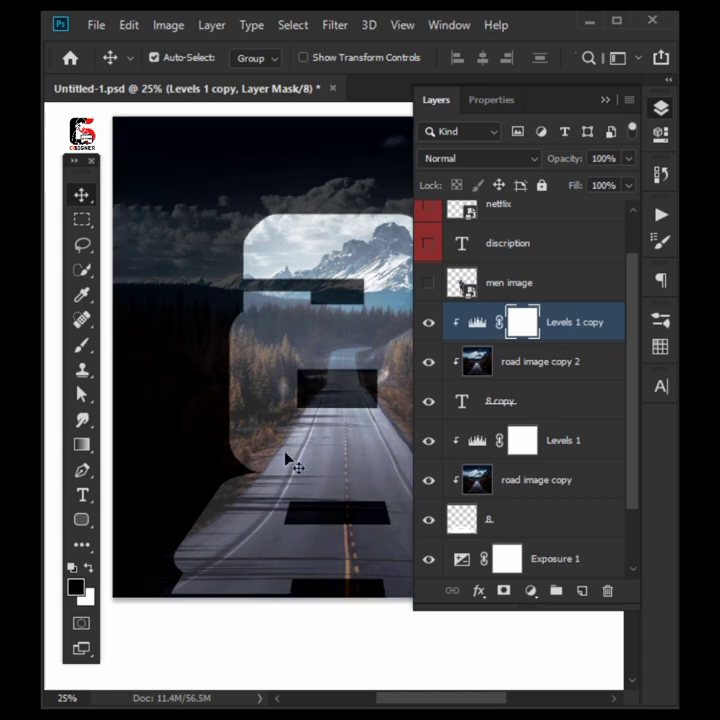
pyautogui.doubleClick(477, 322)
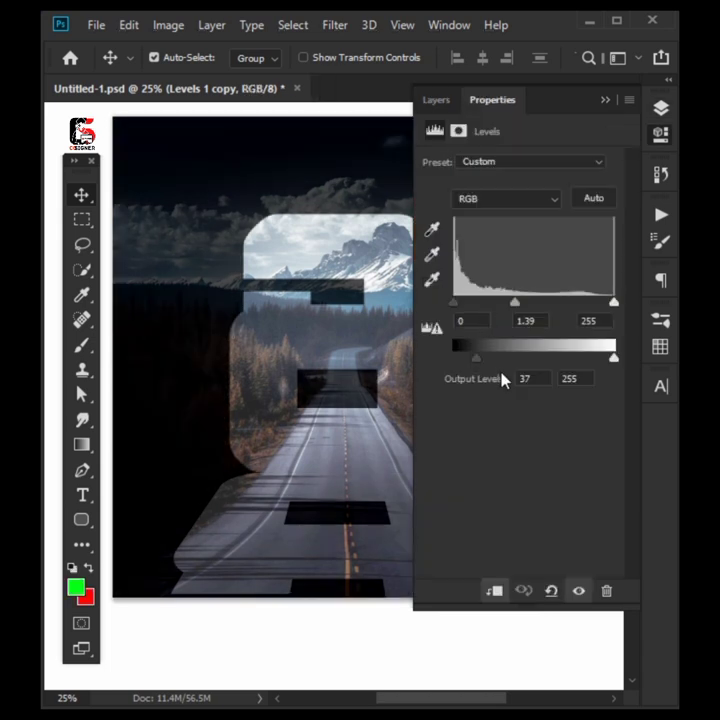
pyautogui.moveTo(476, 358); pyautogui.dragTo(456, 358)
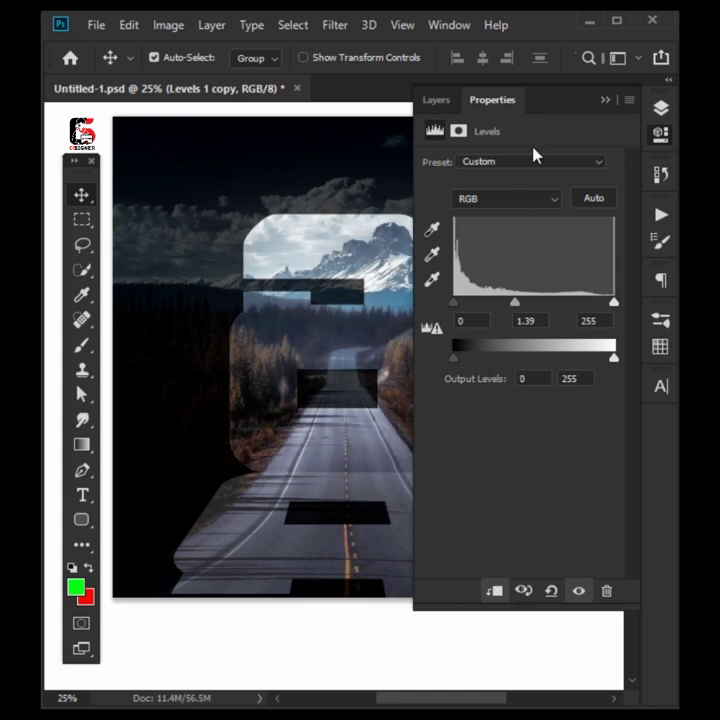
pyautogui.click(441, 103)
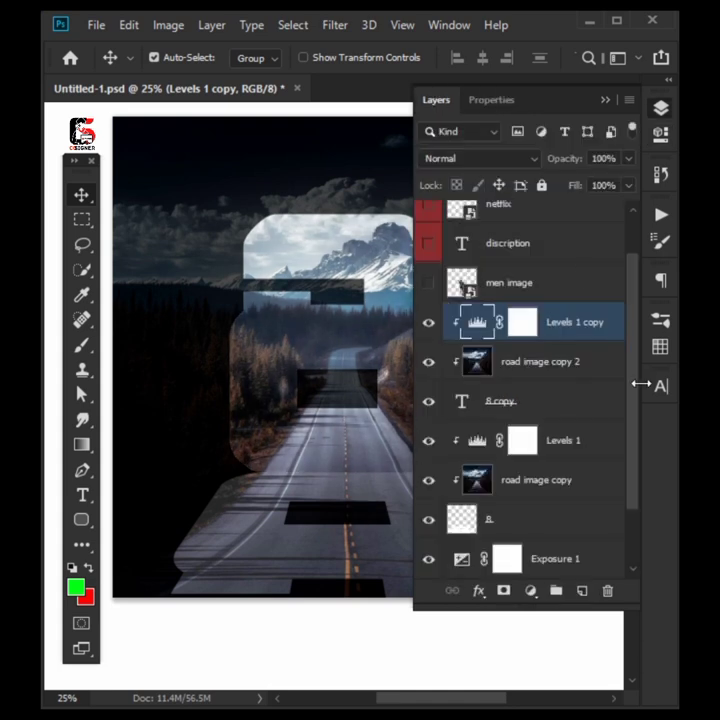
# Reset Levels 1 midtones to 1.00.
pyautogui.doubleClick(477, 440)
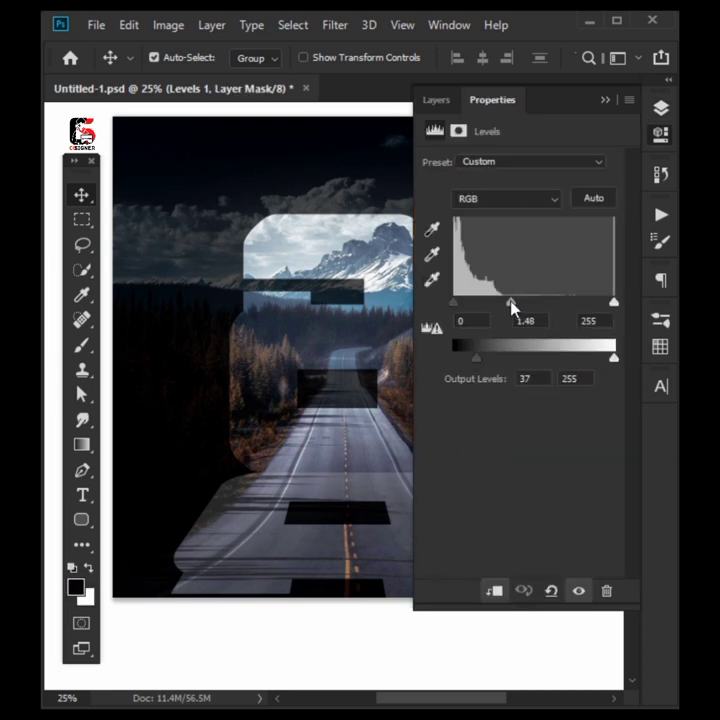
pyautogui.moveTo(512, 304); pyautogui.dragTo(540, 325)
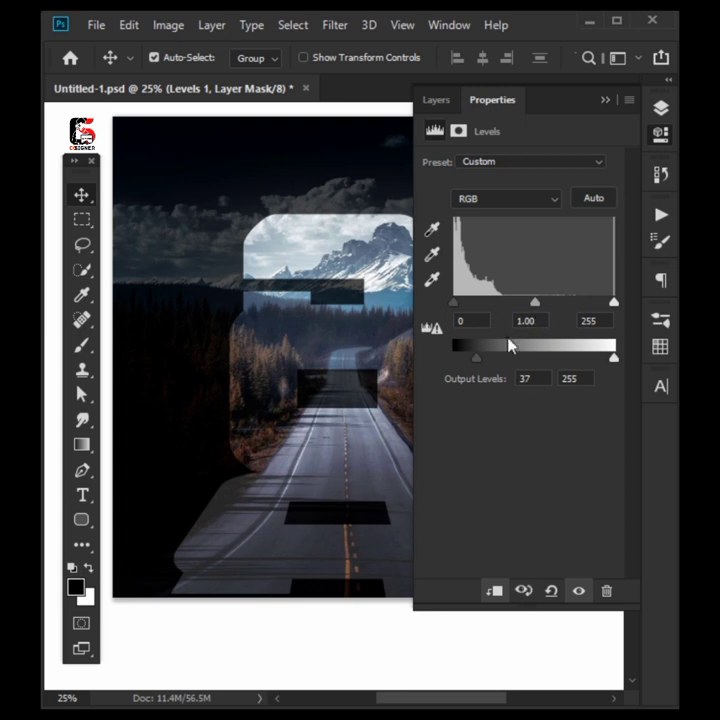
pyautogui.click(604, 102)
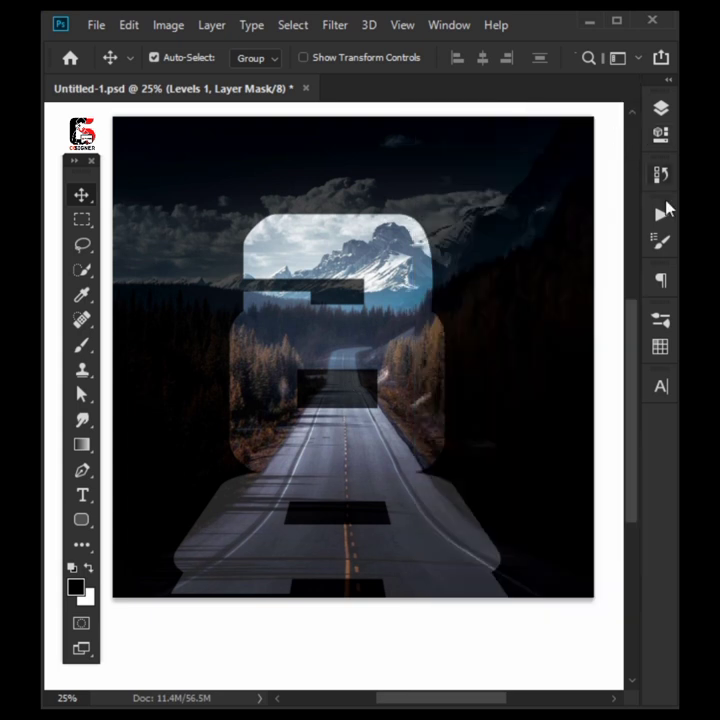
pyautogui.click(659, 110)
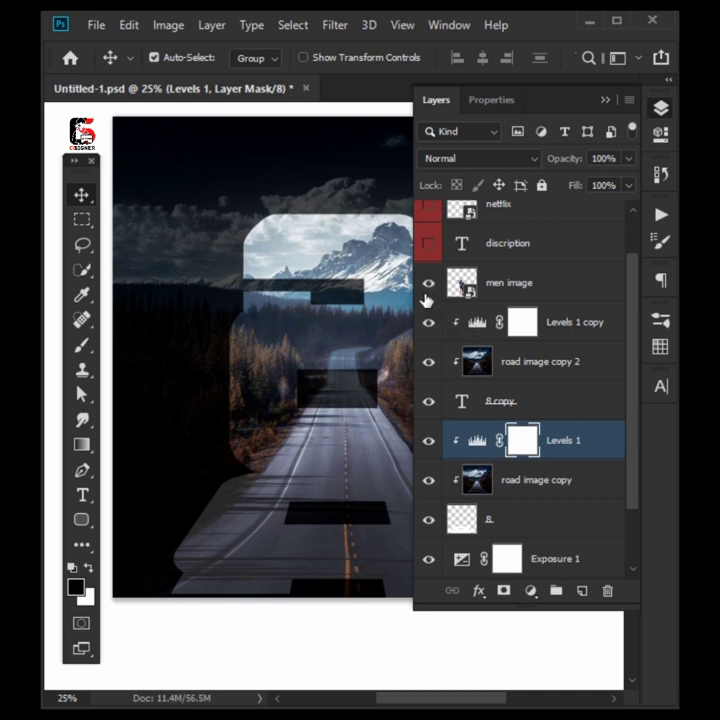
# Show the running man layer and position him on the road.
pyautogui.click(428, 283)
pyautogui.moveTo(336, 420); pyautogui.dragTo(341, 420)
pyautogui.click(661, 109)
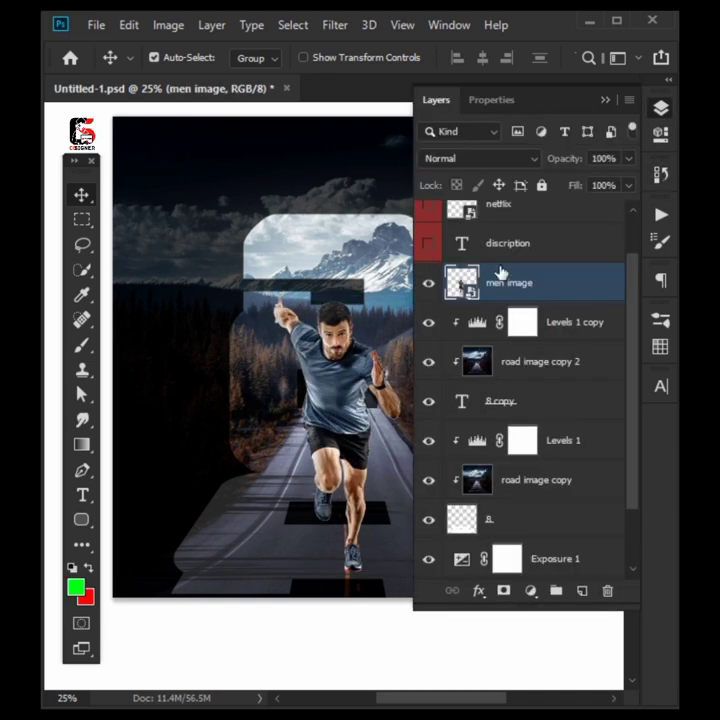
# Darken the runner with a clipped Curves 1 layer, black input 42 and a lowered midpoint.
pyautogui.click(530, 591)
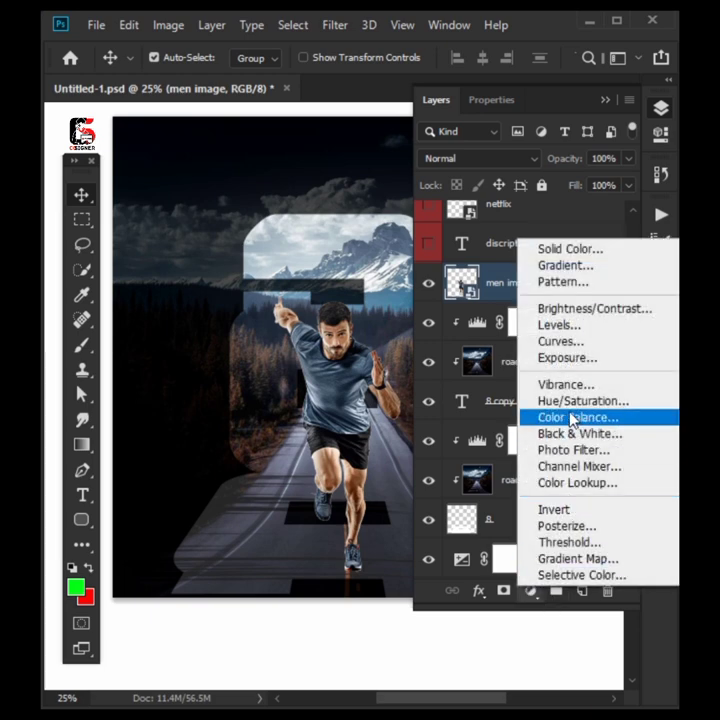
pyautogui.click(565, 345)
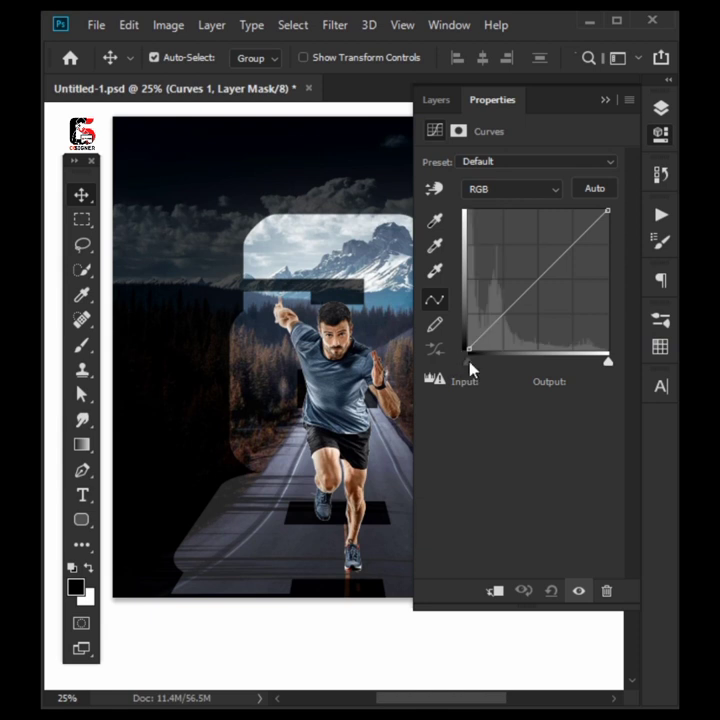
pyautogui.moveTo(470, 366); pyautogui.dragTo(492, 373)
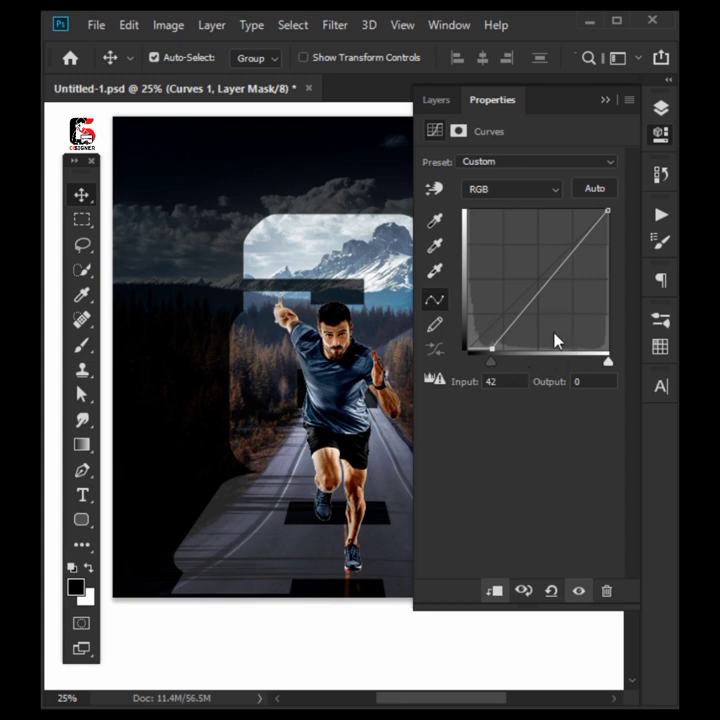
pyautogui.moveTo(523, 313); pyautogui.dragTo(529, 317)
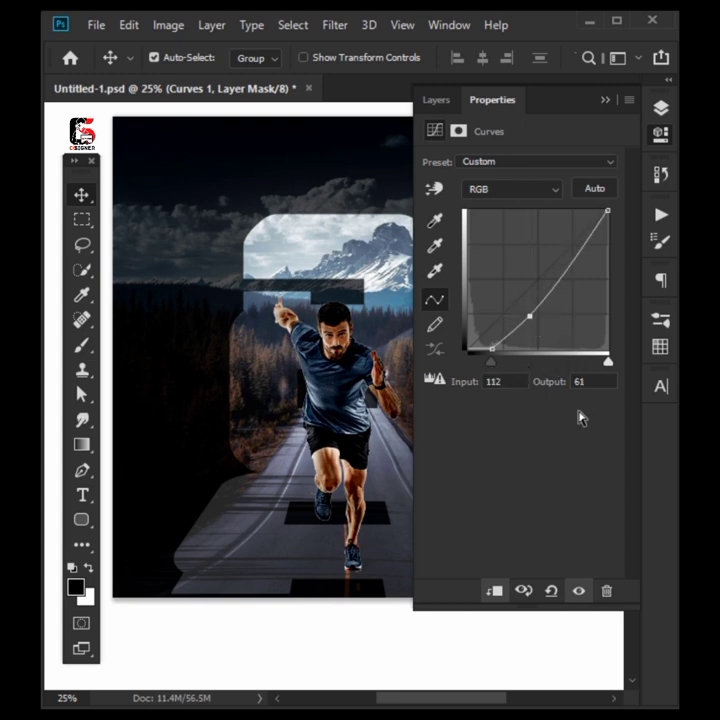
pyautogui.click(427, 101)
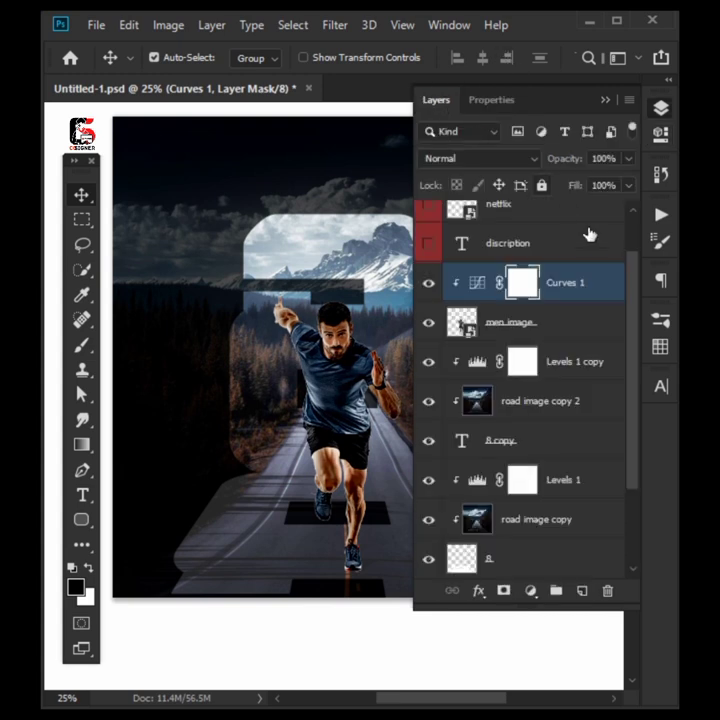
# Show the tagline, red NETFLIX title and white DAY text, placing DAY just above the tagline.
pyautogui.click(428, 242)
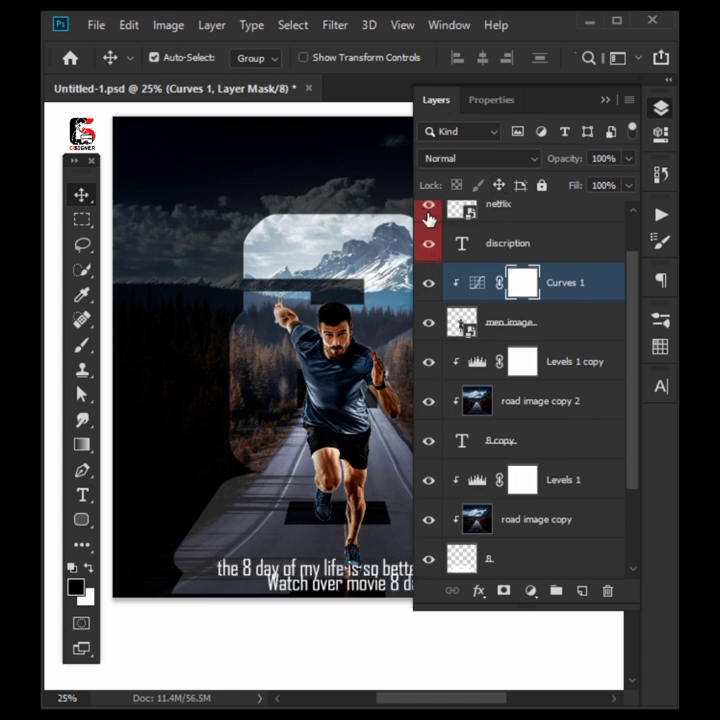
pyautogui.click(428, 206)
pyautogui.scroll(1, 507, 288)
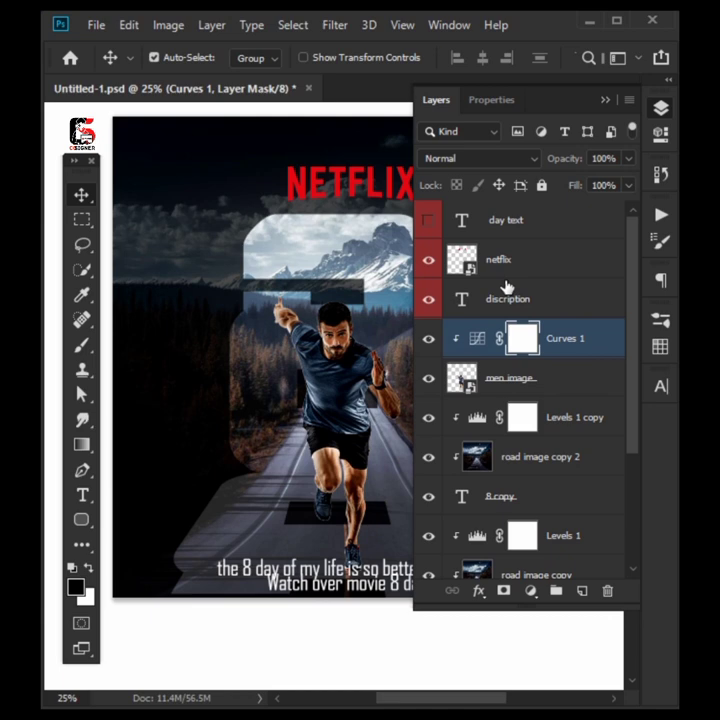
pyautogui.click(428, 221)
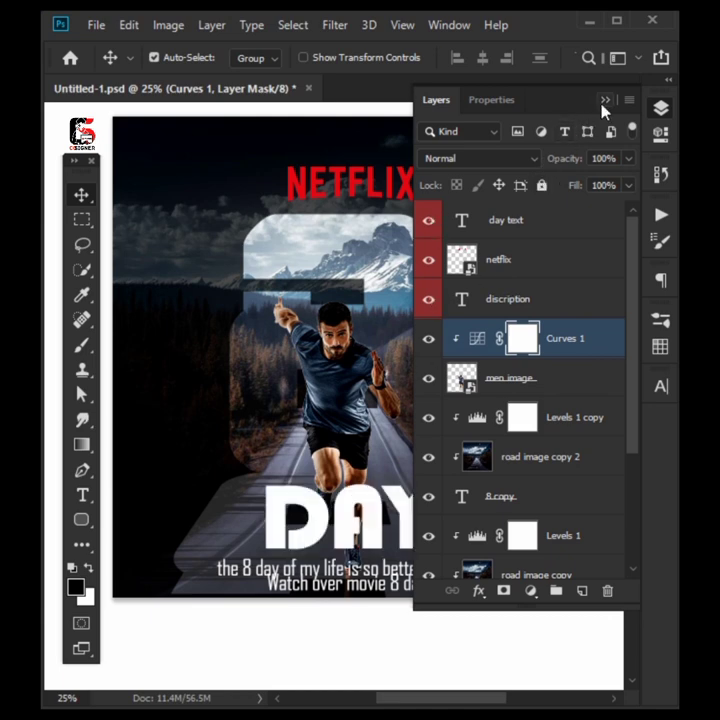
pyautogui.click(605, 100)
pyautogui.moveTo(373, 515); pyautogui.dragTo(371, 514)
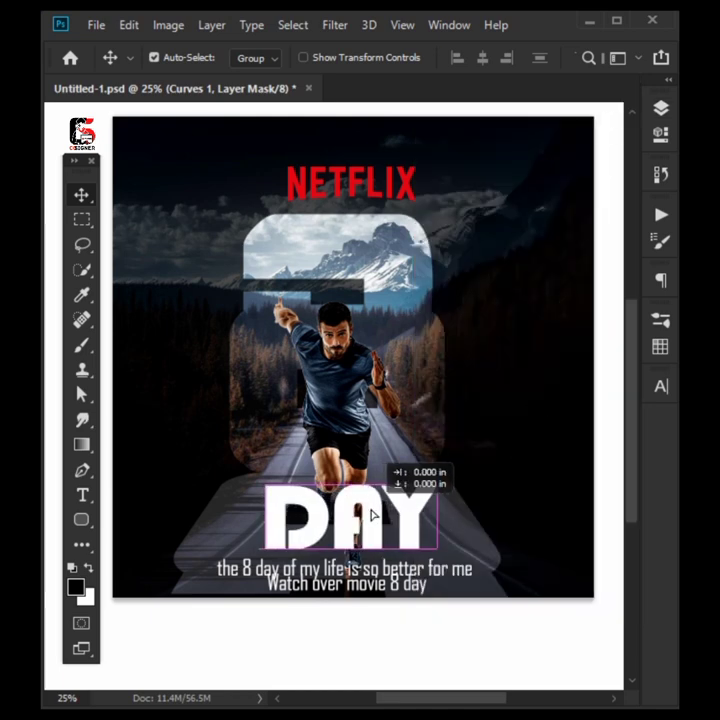